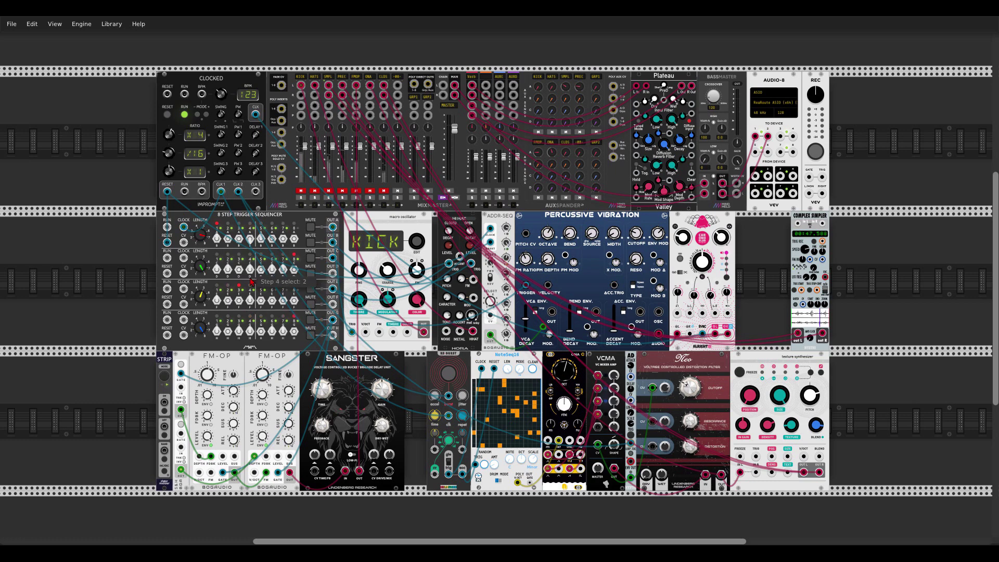
- Unmute the KICK, HATS and SMPL channels on the MixMaster mixer
scroll(300, 297, up, 5)
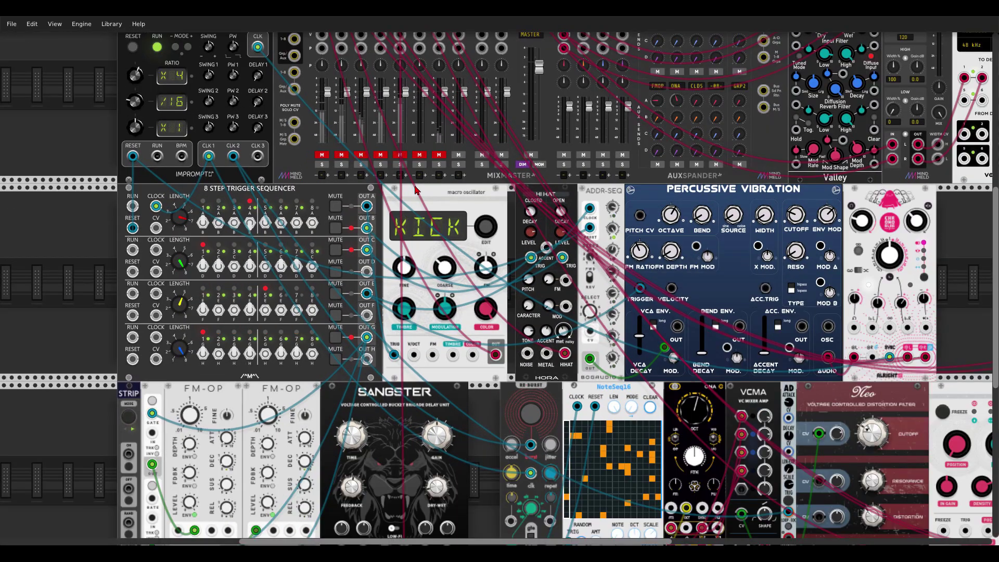
click(322, 155)
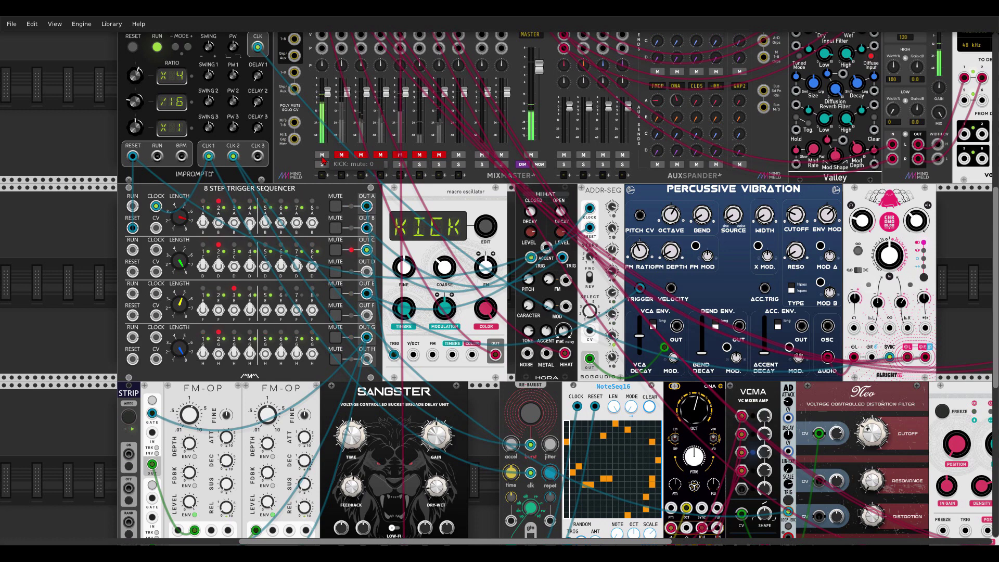
click(341, 156)
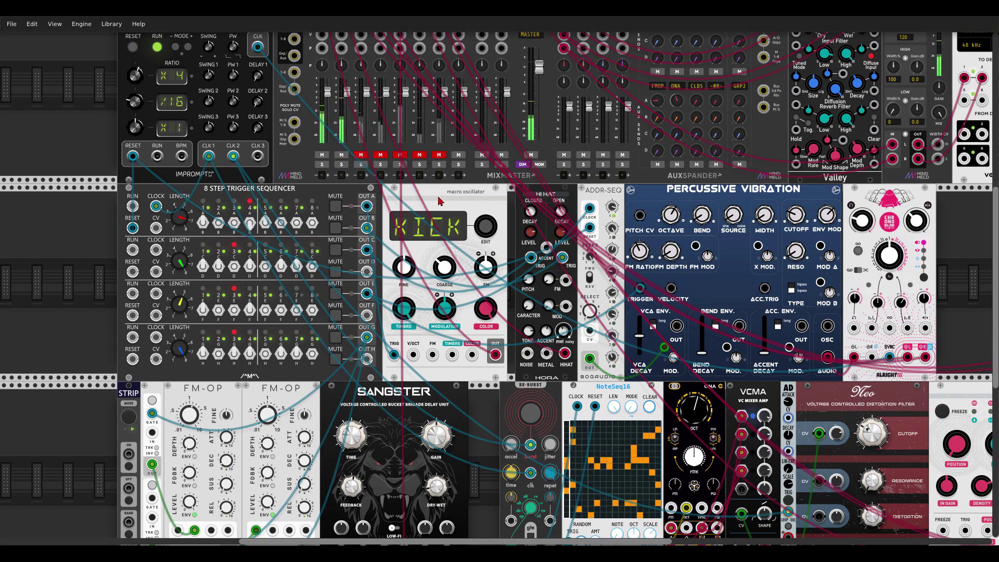
scroll(439, 202, right, 3)
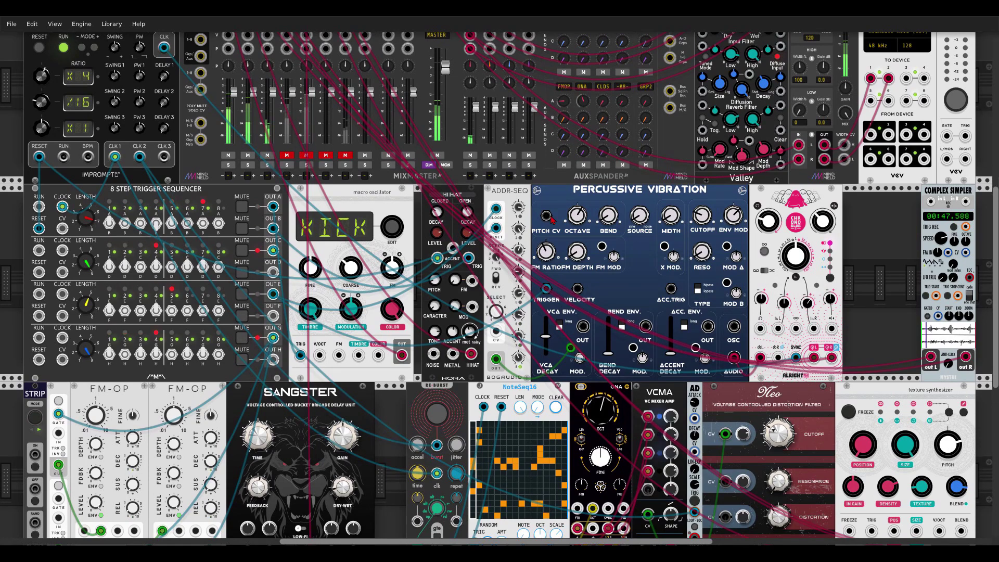
scroll(786, 260, right, 7)
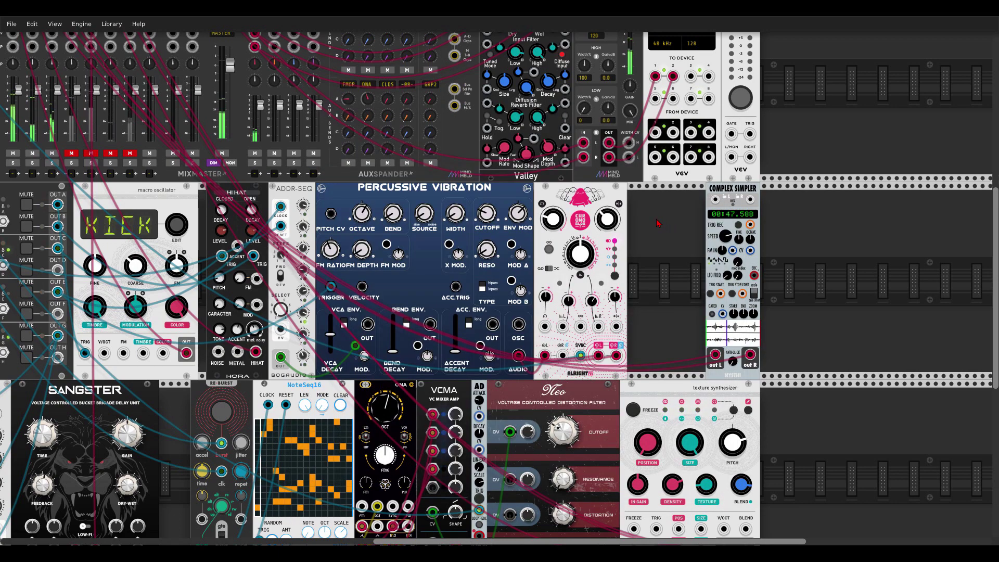
- Bring in the percussion and first FM voice by unmuting the PREC and FMOP channels on the mixer
drag(675, 229, 872, 308)
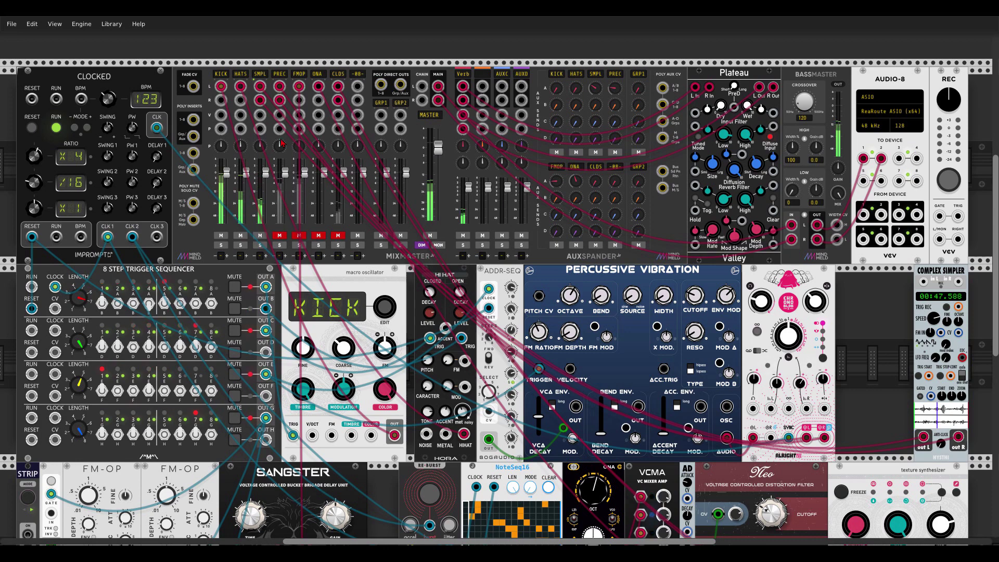
scroll(313, 216, down, 1)
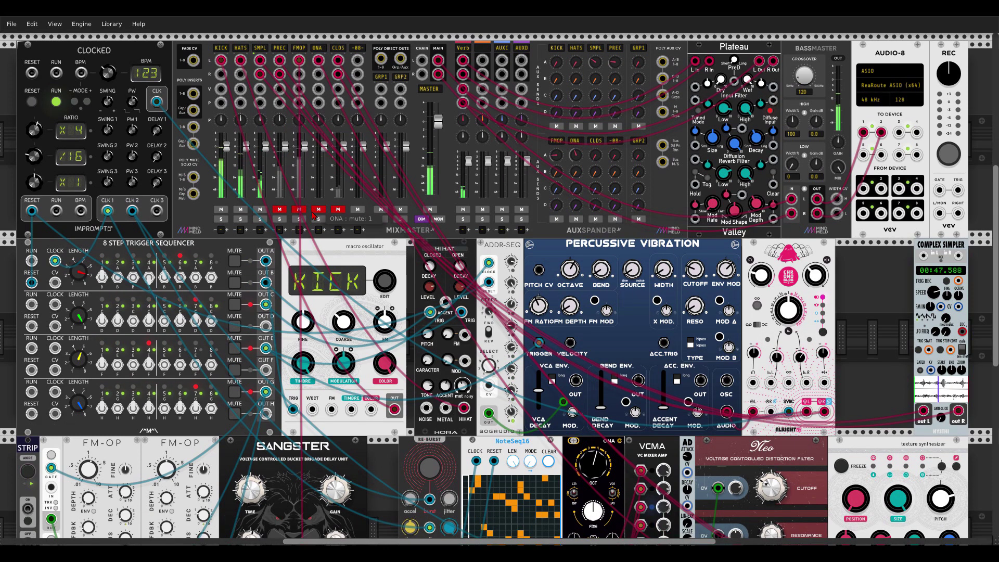
click(279, 209)
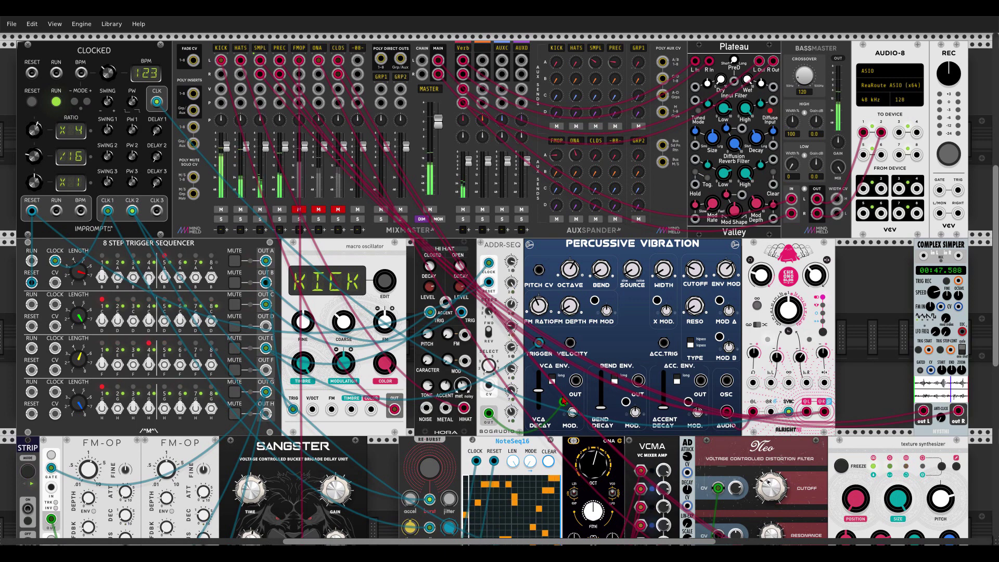
drag(564, 401, 682, 336)
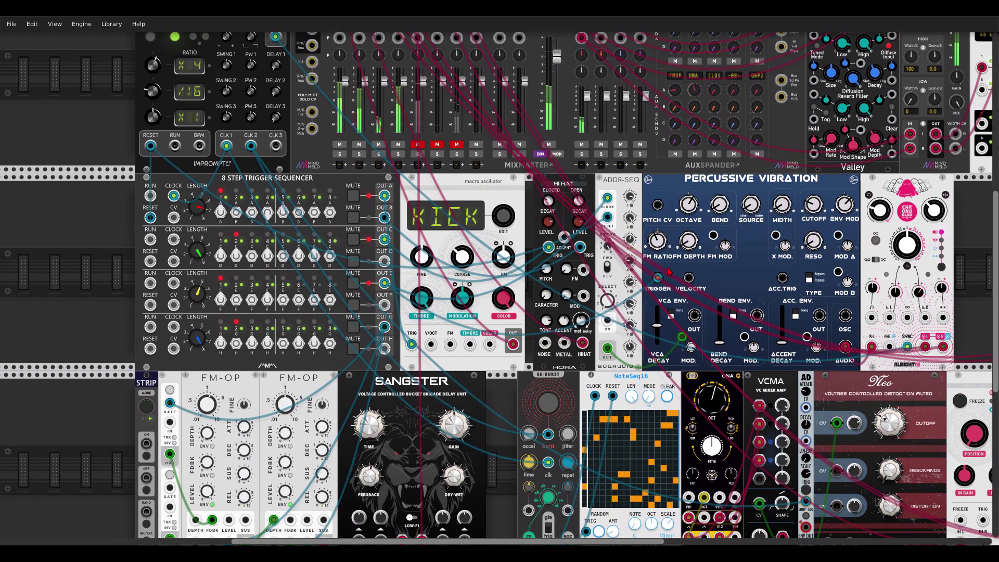
scroll(243, 428, down, 3)
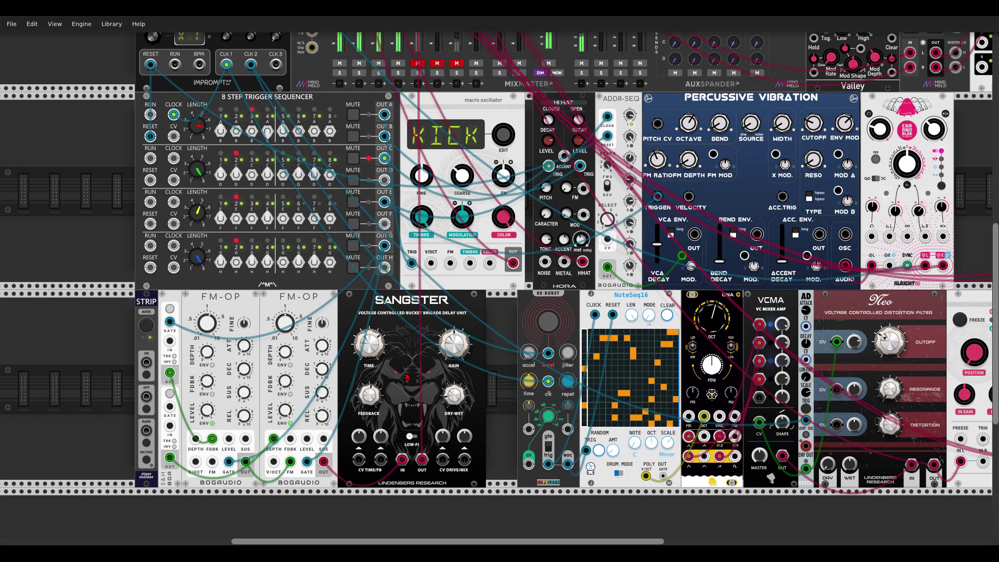
scroll(407, 376, up, 5)
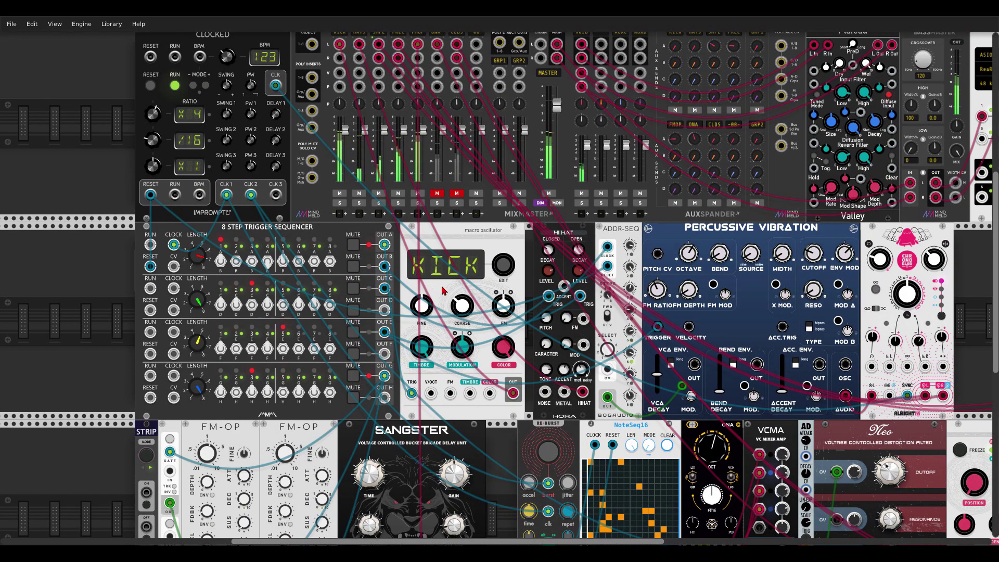
- Unmute the remaining DNA and CLDS channels on the mixer
scroll(443, 290, down, 4)
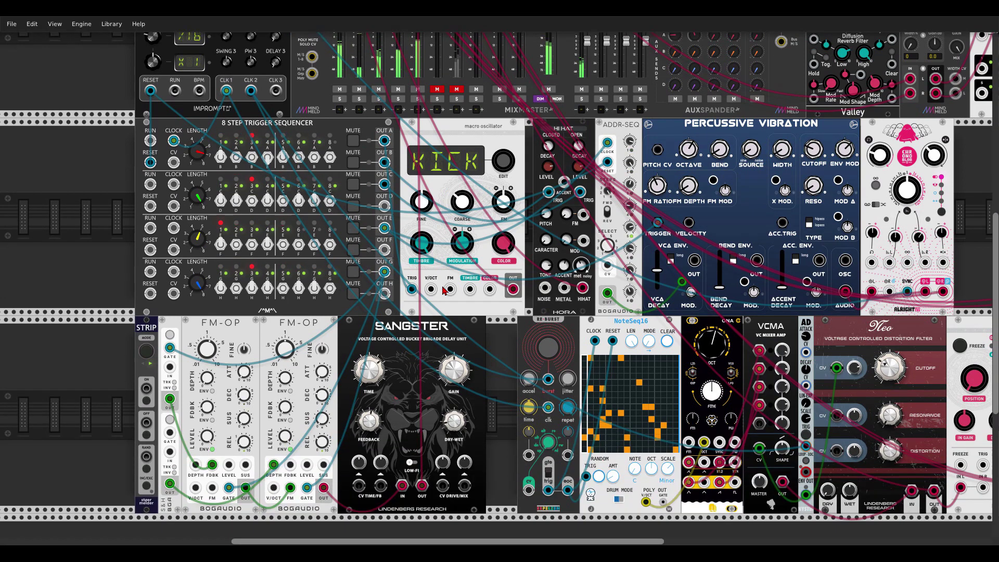
scroll(444, 291, down, 2)
scroll(554, 306, right, 6)
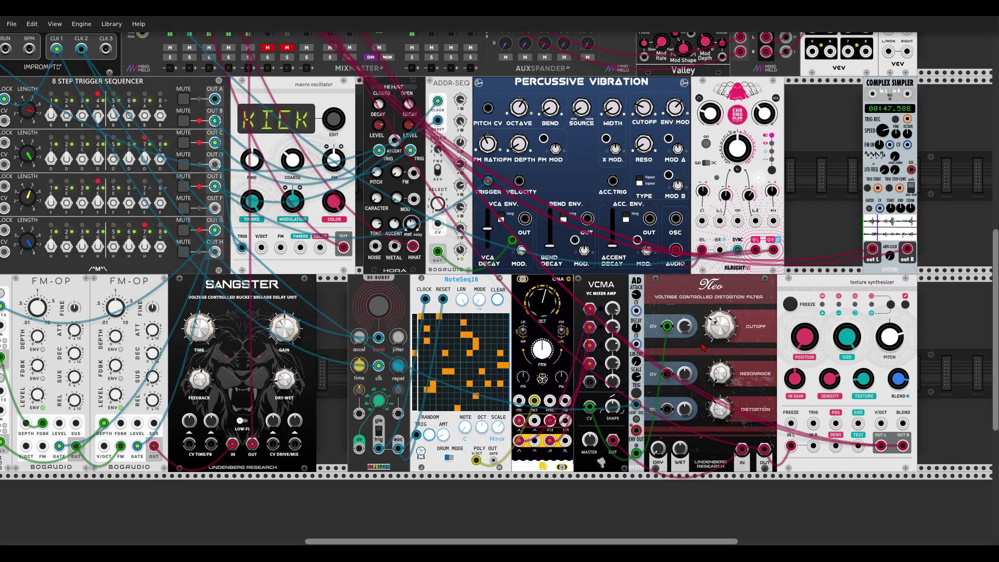
mouse_move(891, 336)
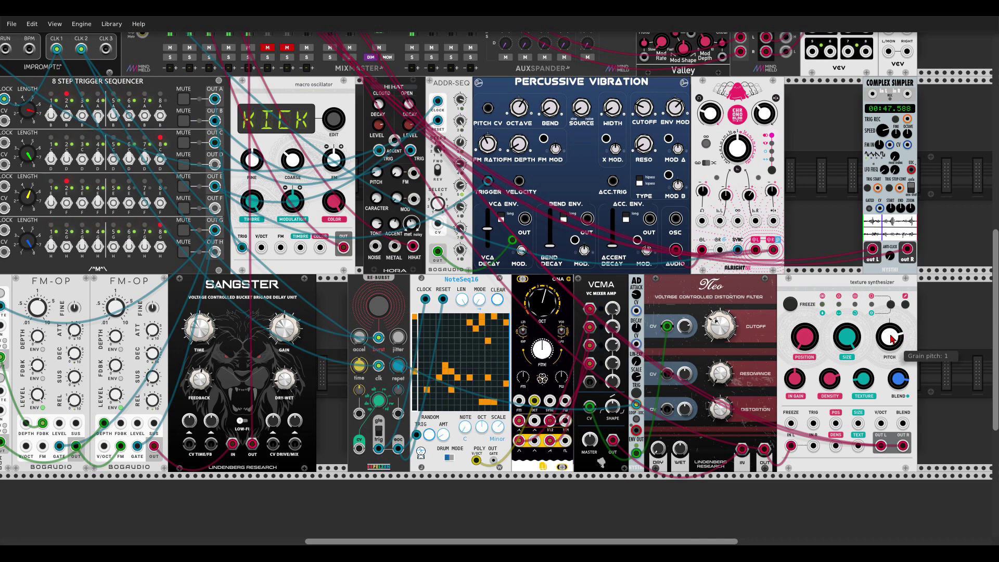
scroll(625, 271, up, 3)
scroll(624, 270, left, 3)
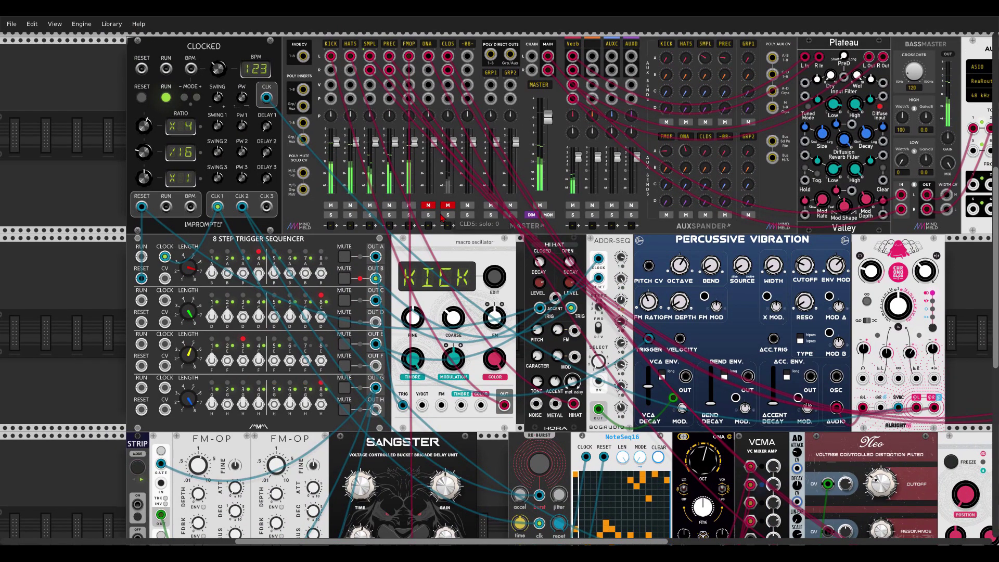
click(447, 205)
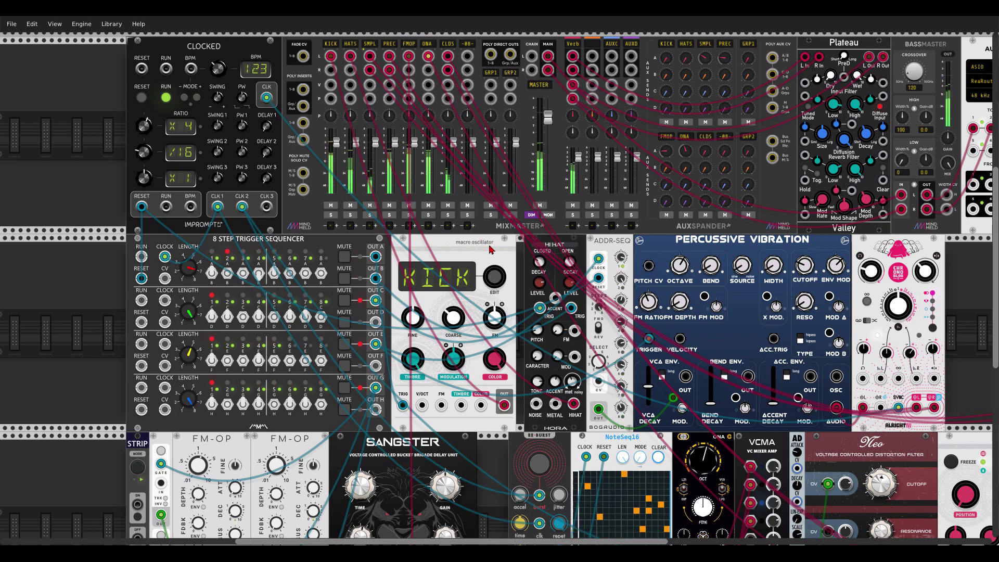
- Turn on the CPU meter for all modules in the rack
scroll(492, 250, down, 1)
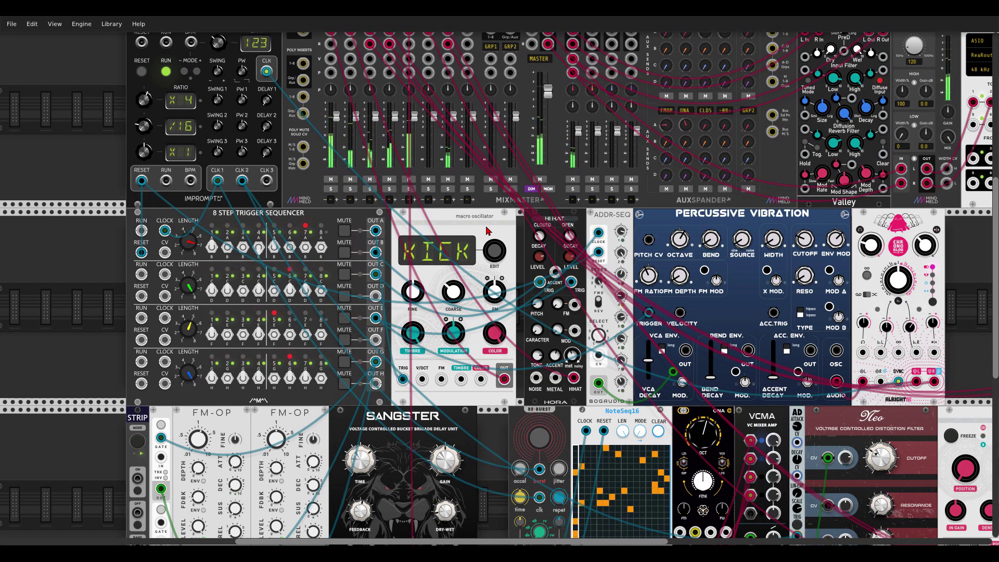
click(80, 24)
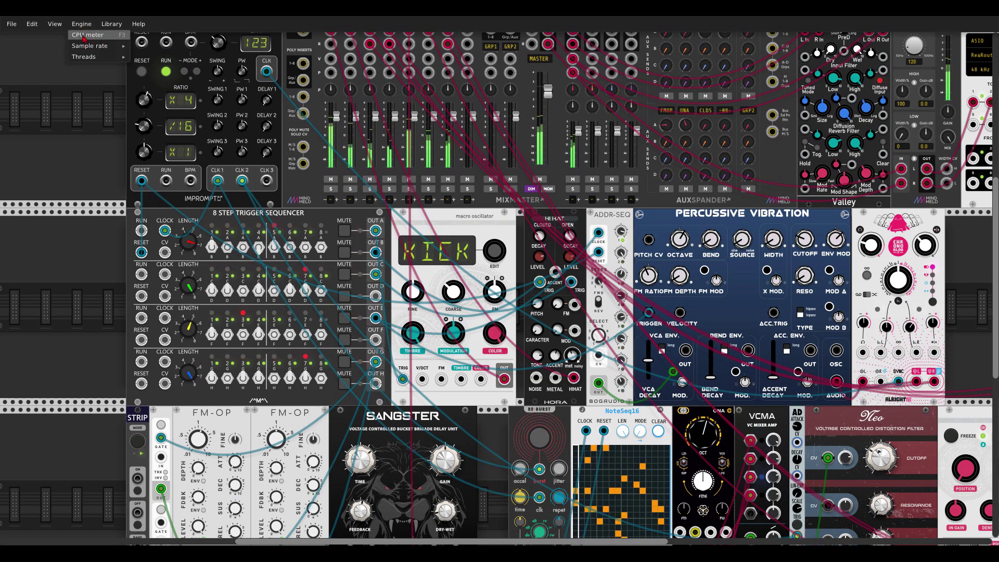
click(115, 35)
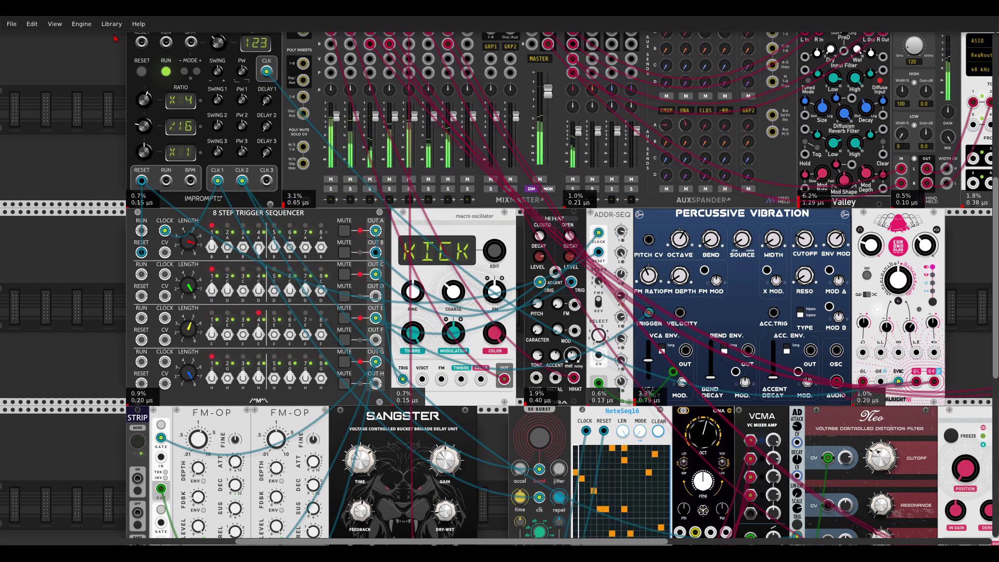
- Examine the CPU usage of the individual modules across all three rack rows
scroll(285, 201, up, 5)
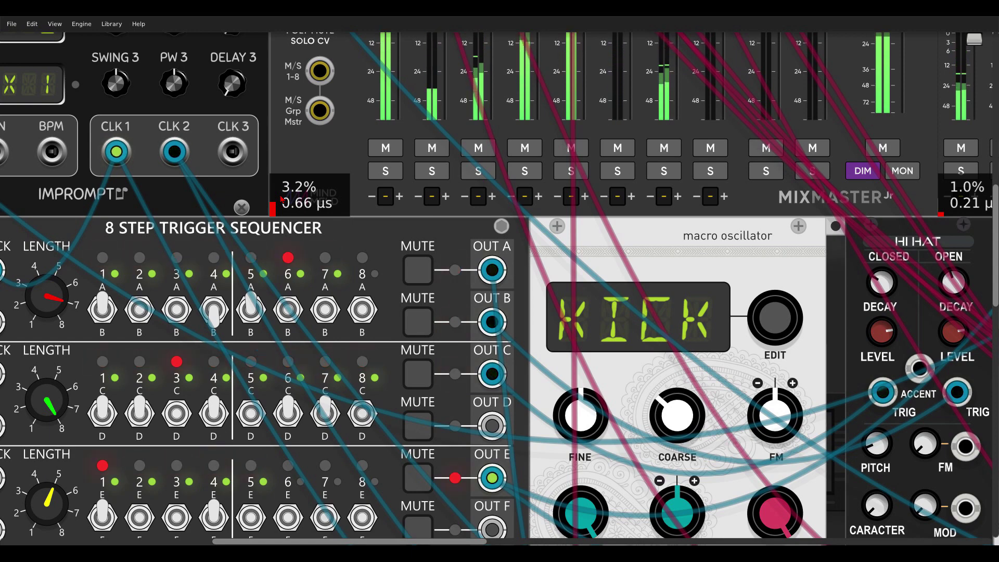
scroll(338, 235, down, 2)
scroll(339, 234, down, 3)
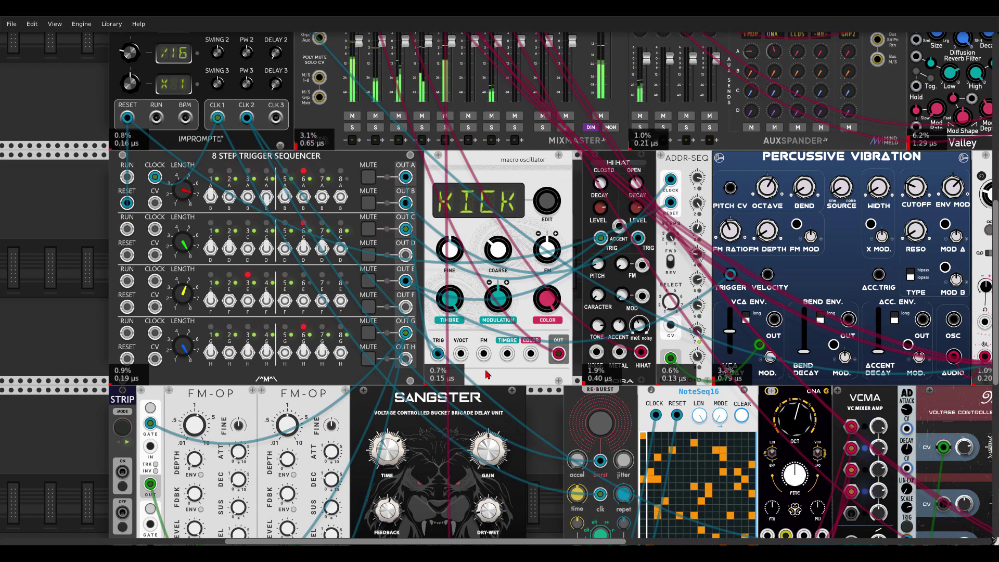
drag(486, 375, 331, 433)
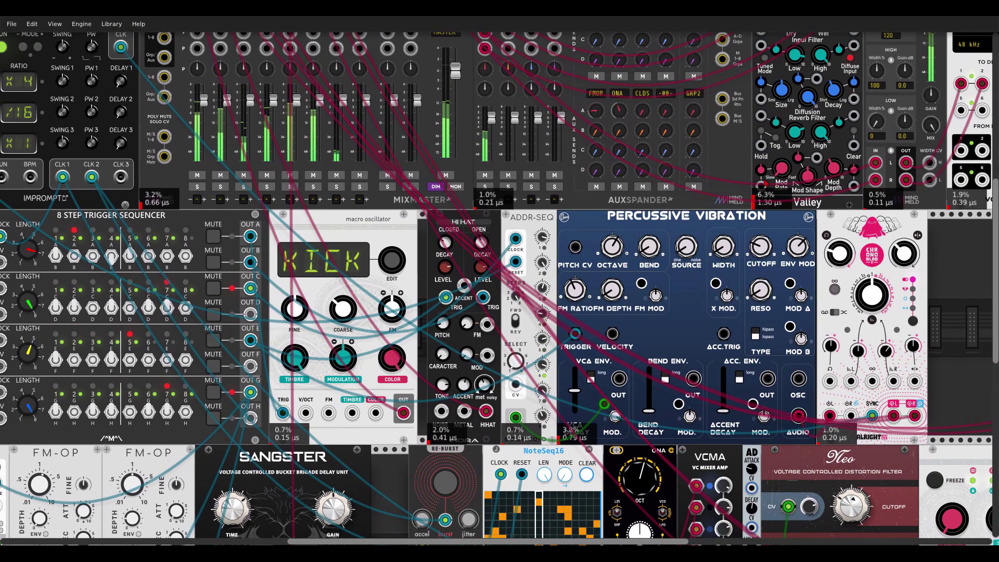
scroll(765, 183, down, 1)
drag(886, 297, 726, 188)
drag(764, 214, 851, 390)
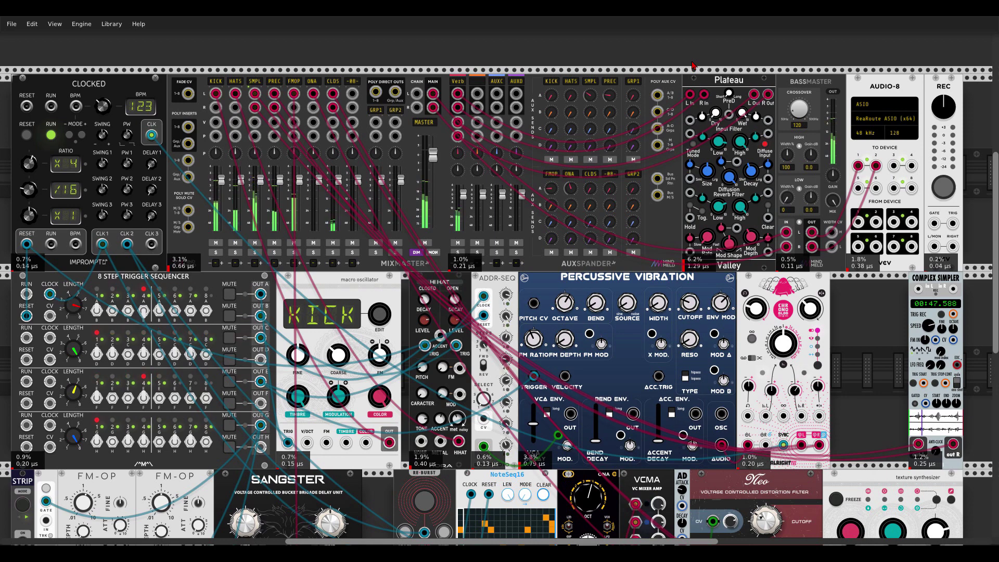
scroll(861, 220, down, 4)
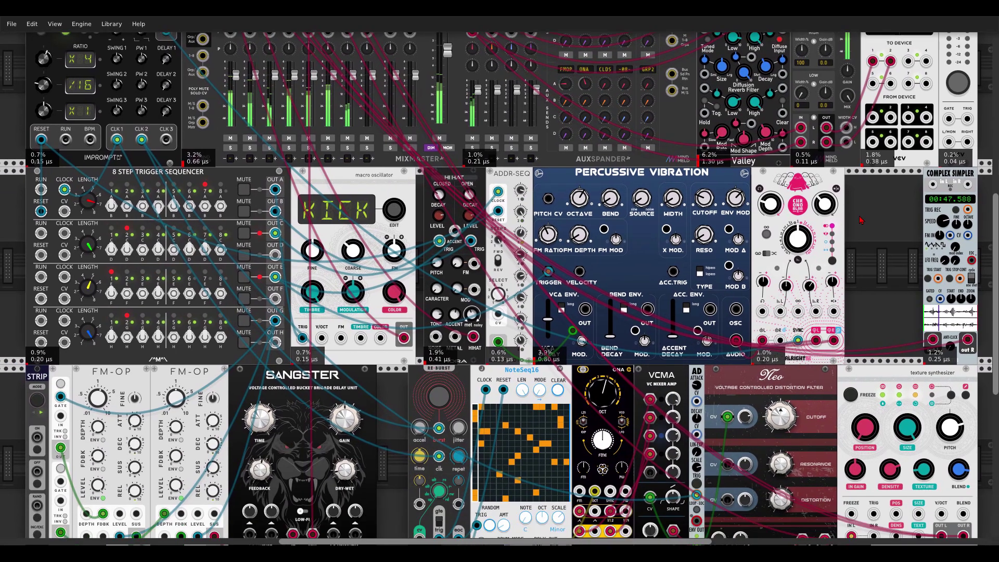
scroll(861, 220, down, 2)
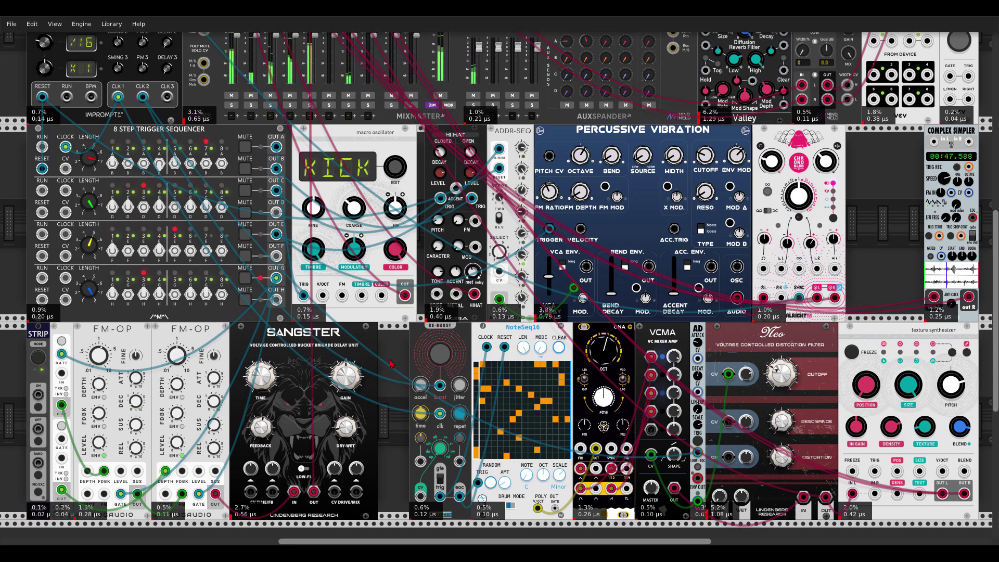
scroll(328, 298, left, 5)
scroll(328, 298, down, 2)
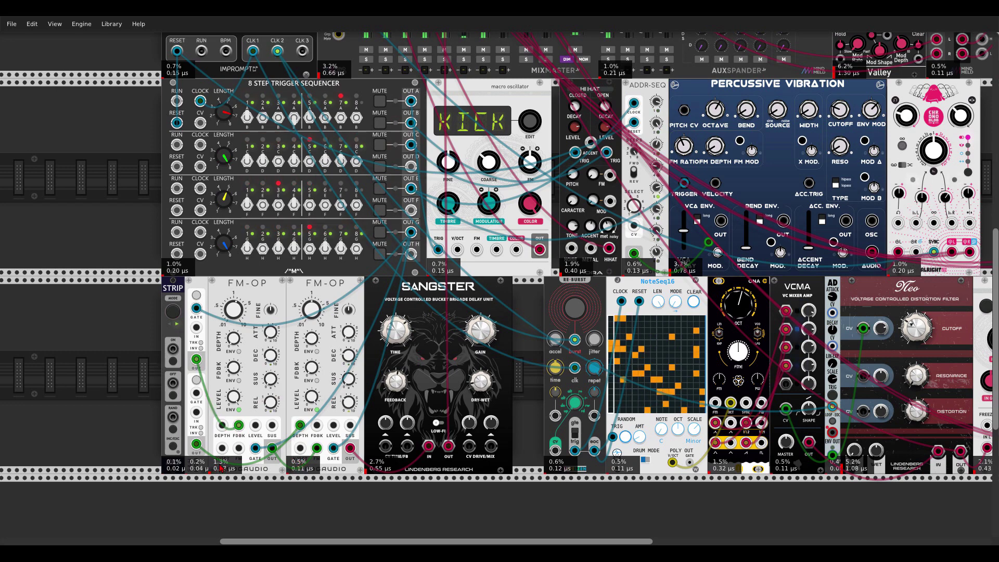
mouse_move(232, 368)
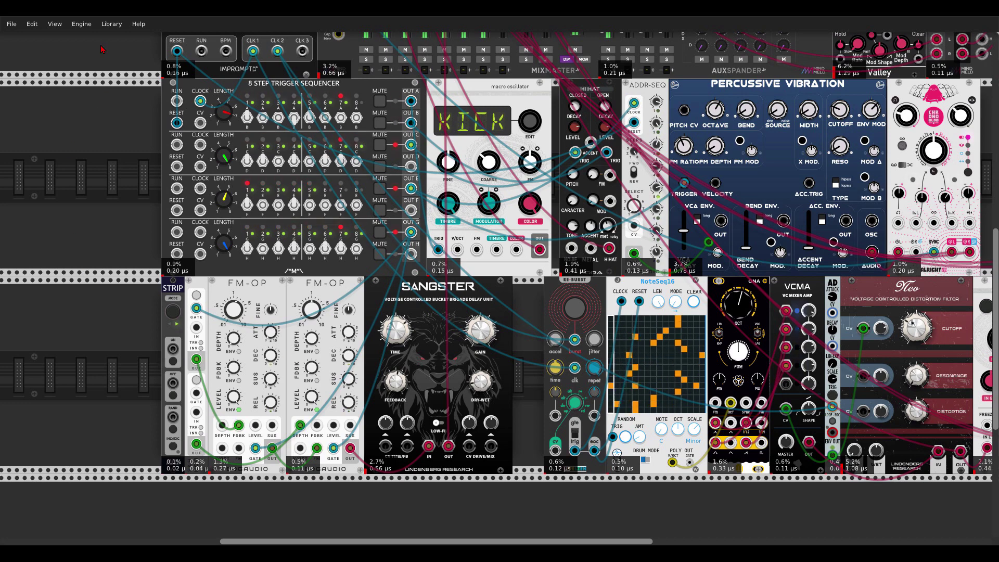
- Turn off the modules' CPU meter
click(82, 24)
click(84, 34)
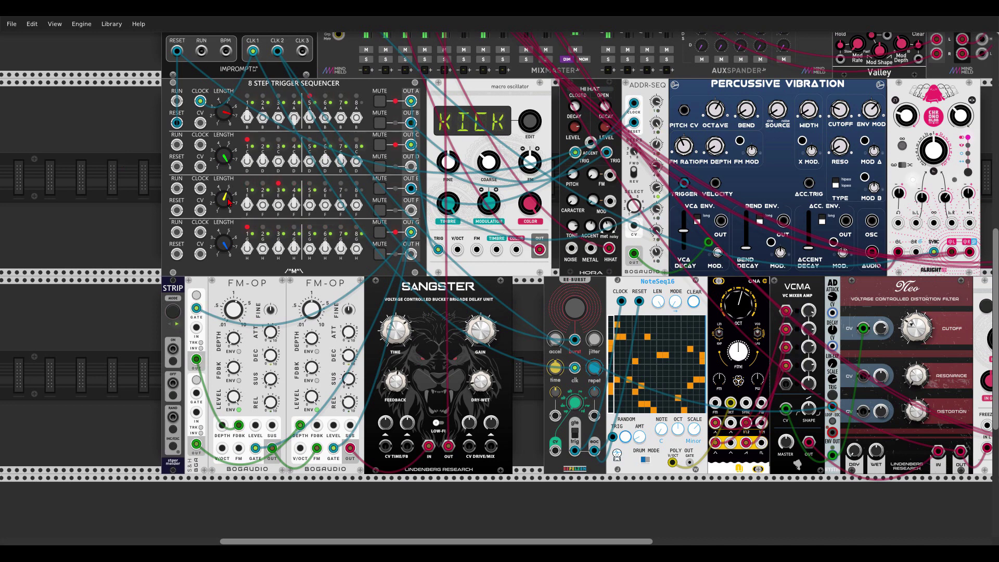
- Review the block size and sample rate options of the AUDIO-8 module, leaving both as they are
scroll(536, 281, right, 5)
scroll(536, 281, up, 3)
scroll(536, 281, right, 5)
scroll(536, 280, up, 4)
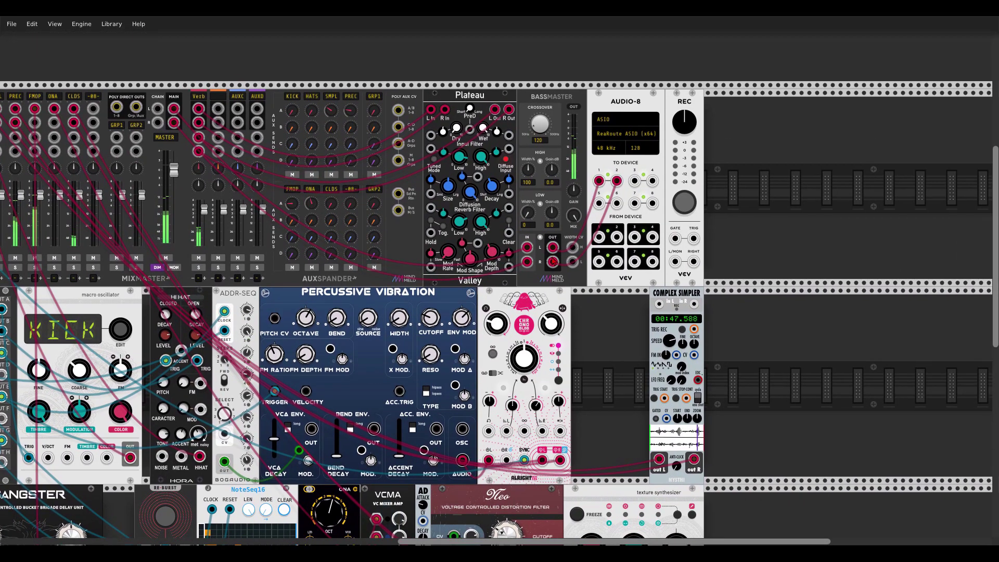
click(646, 148)
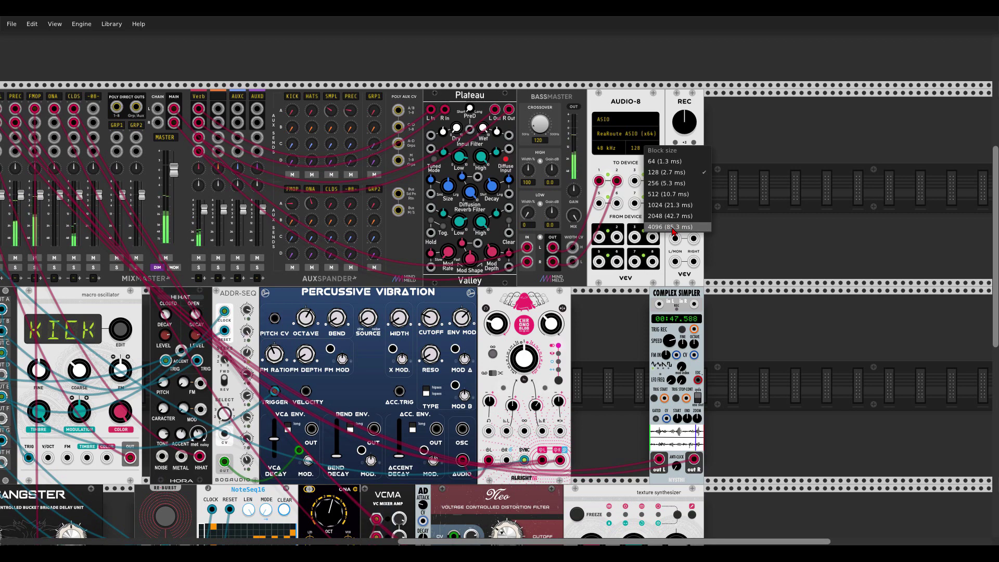
click(751, 265)
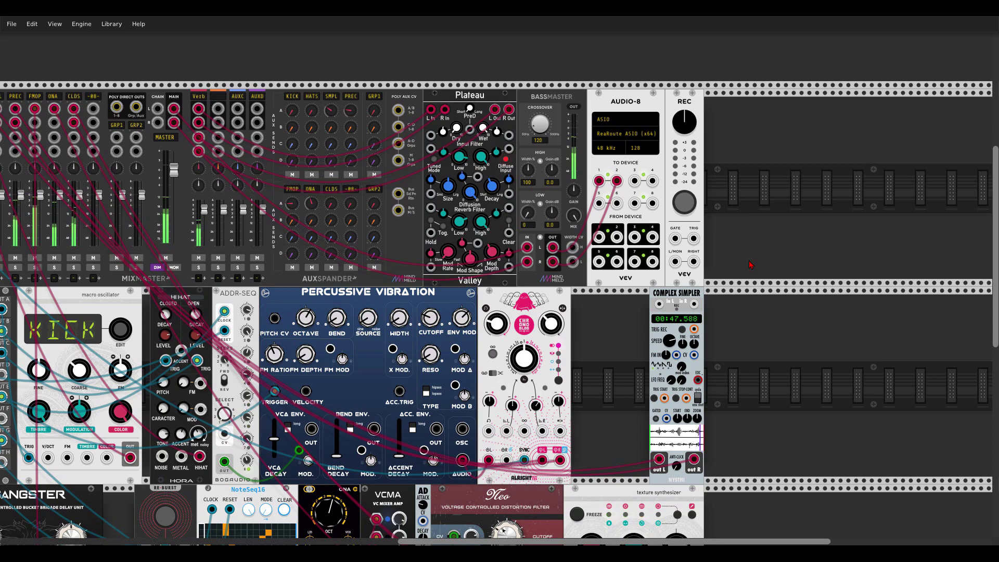
click(601, 147)
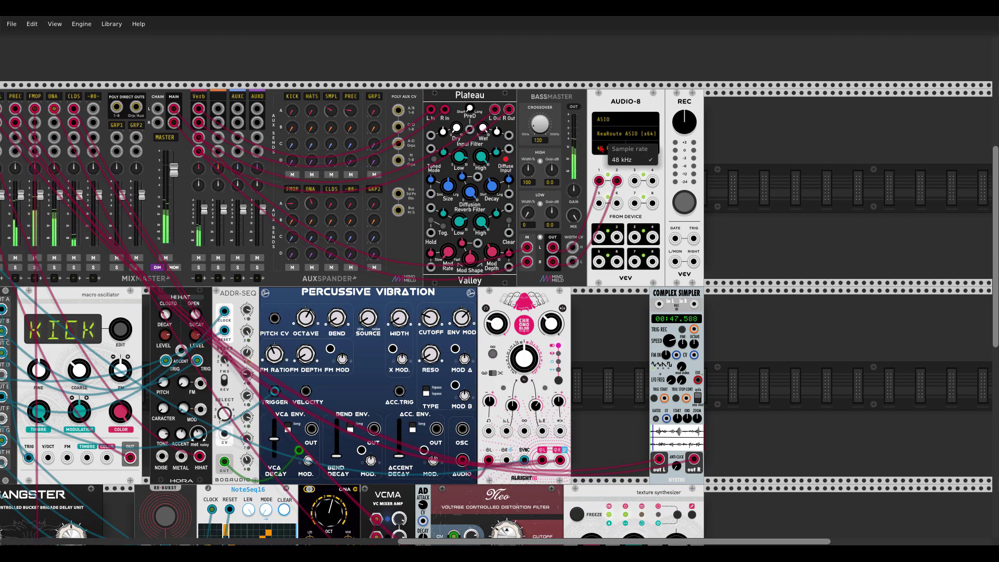
click(619, 104)
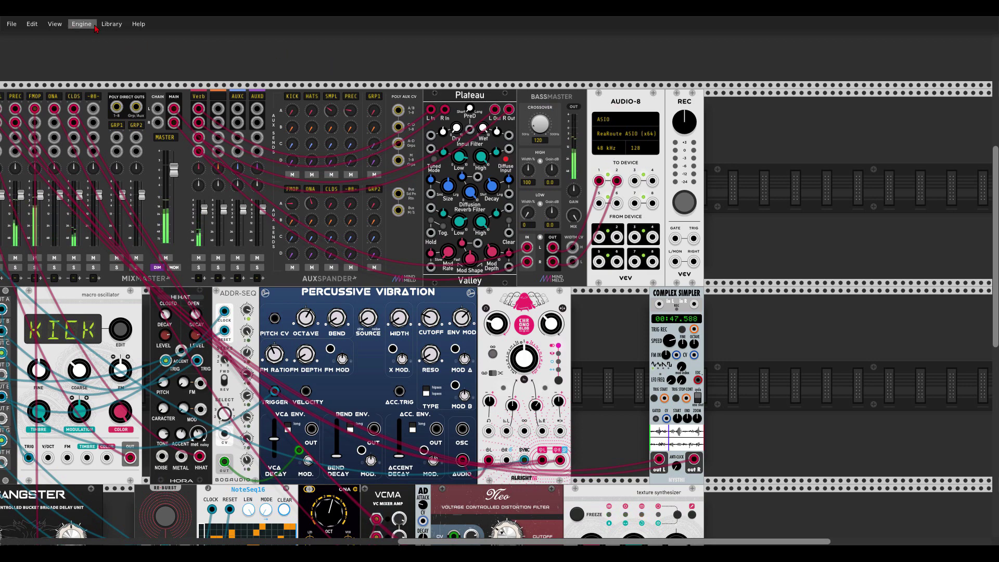
- Review the engine's sample rate options, leaving 48 kHz selected
click(85, 24)
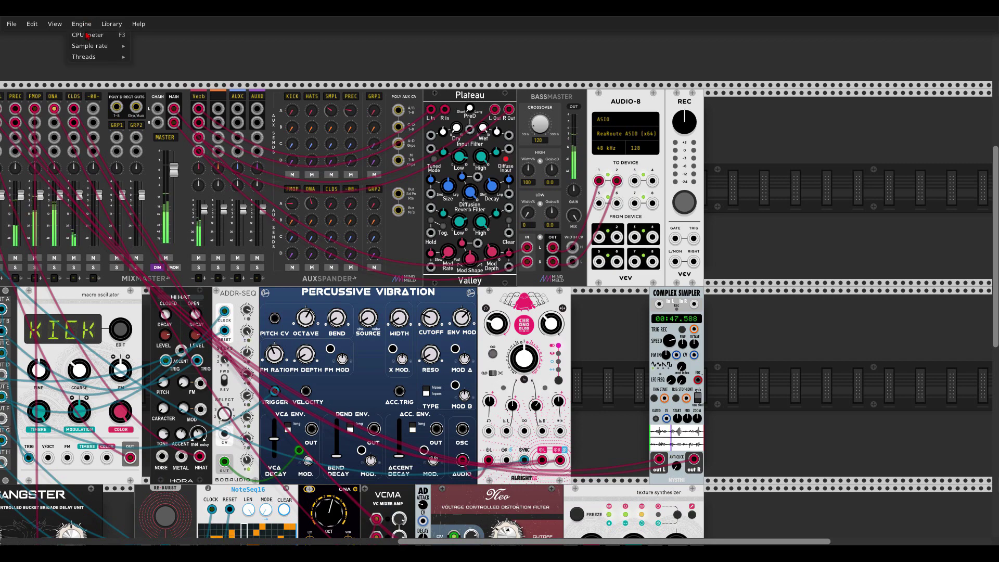
mouse_move(123, 48)
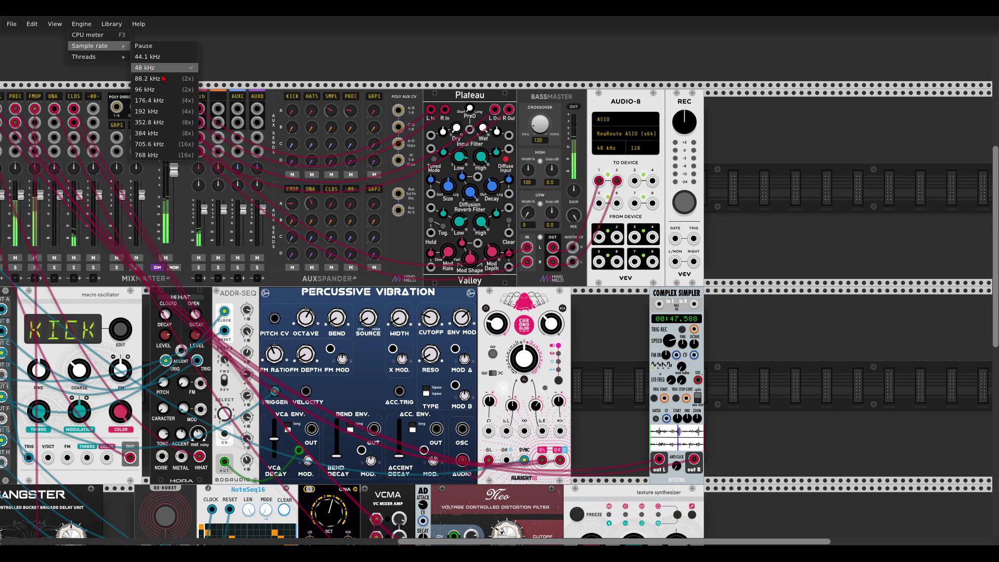
click(244, 73)
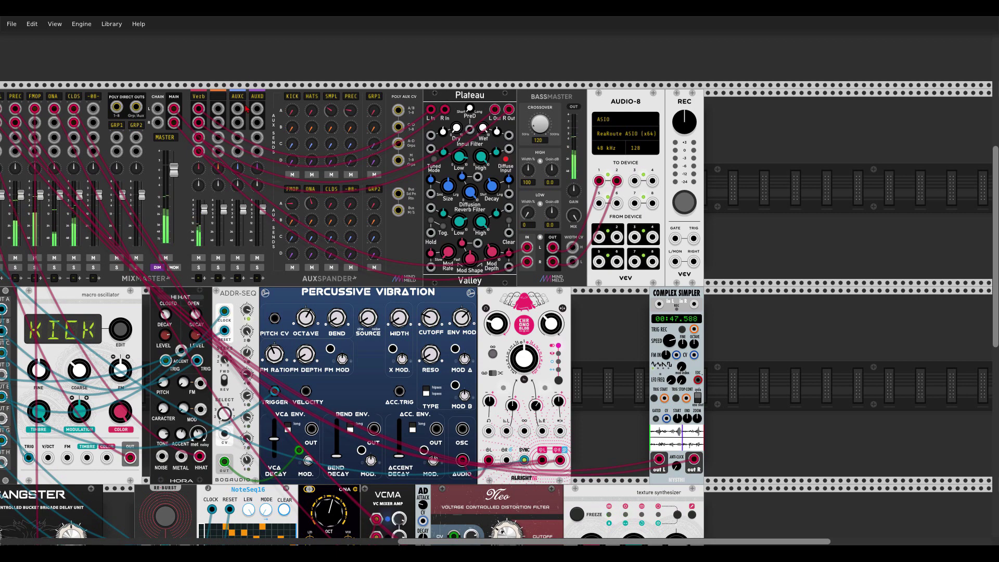
- Disable the Complex Simpler sampler module at the end of the middle rack row
drag(605, 348, 692, 273)
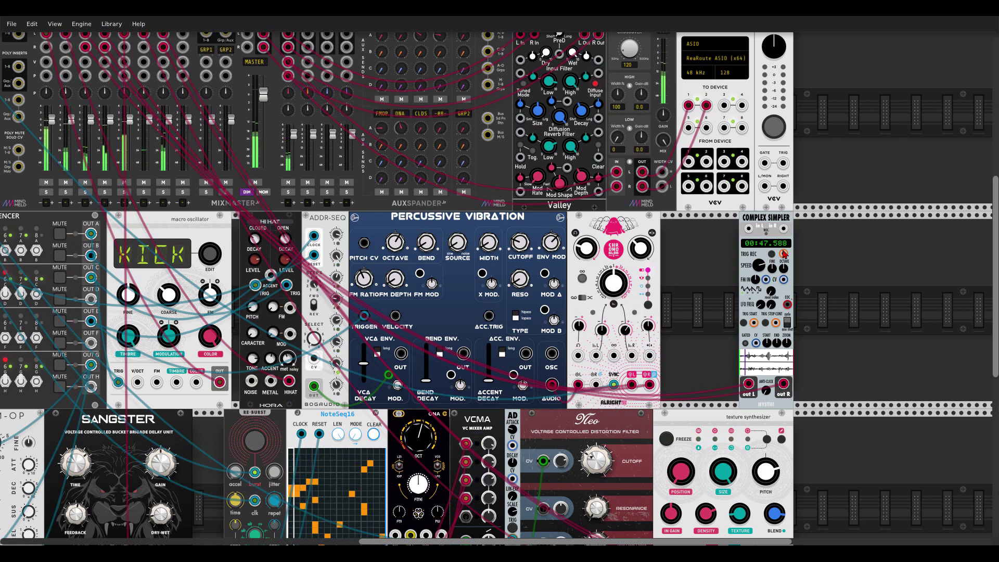
scroll(777, 222, right, 2)
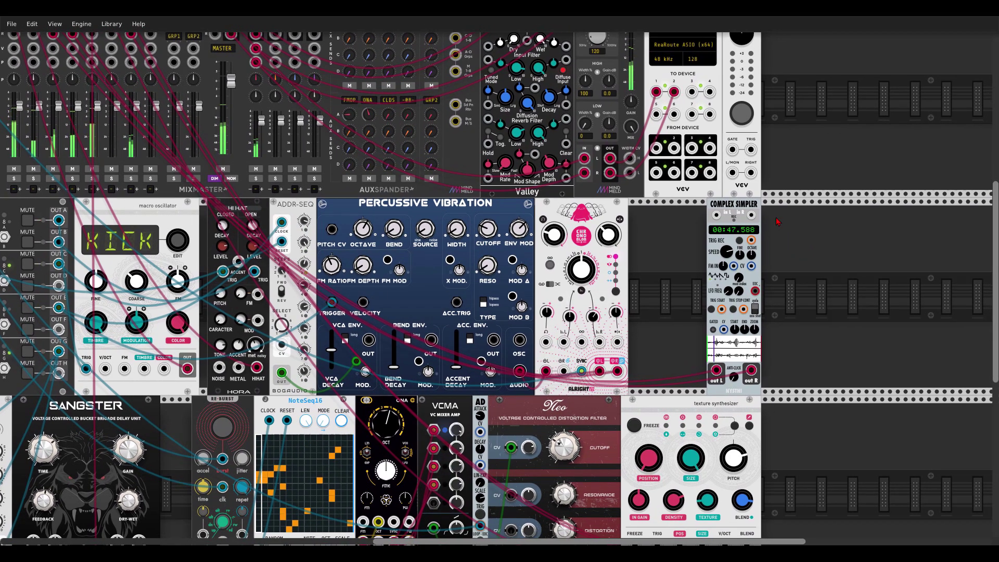
right_click(733, 208)
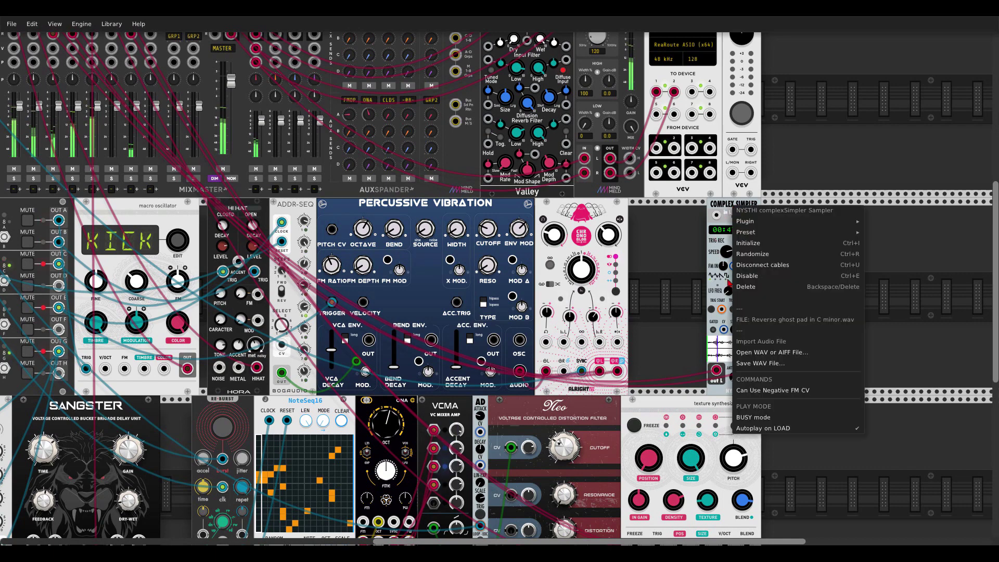
click(763, 277)
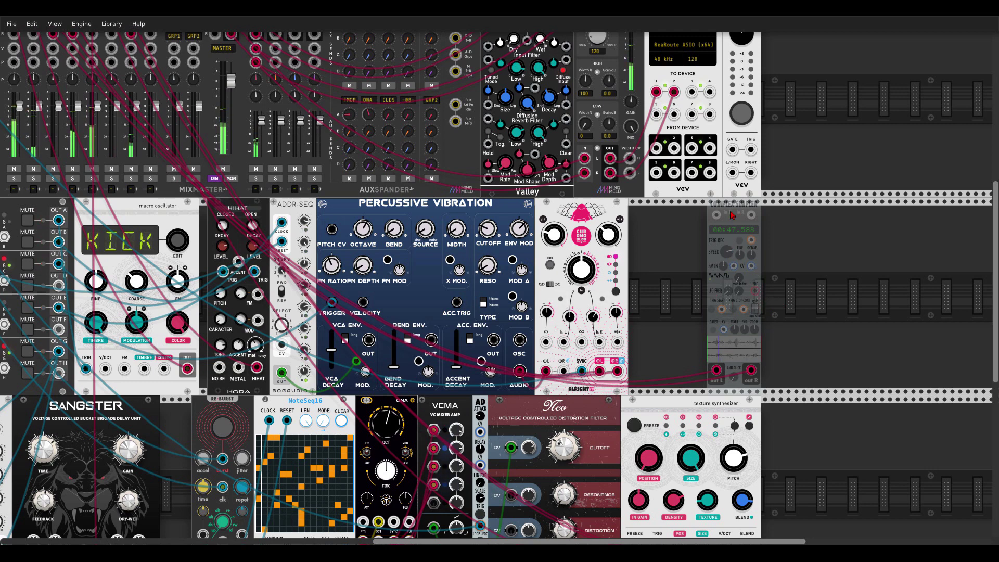
- Check the modules' CPU usage with the sampler disabled, showing the CPU meter briefly and hiding it again
click(82, 24)
click(85, 36)
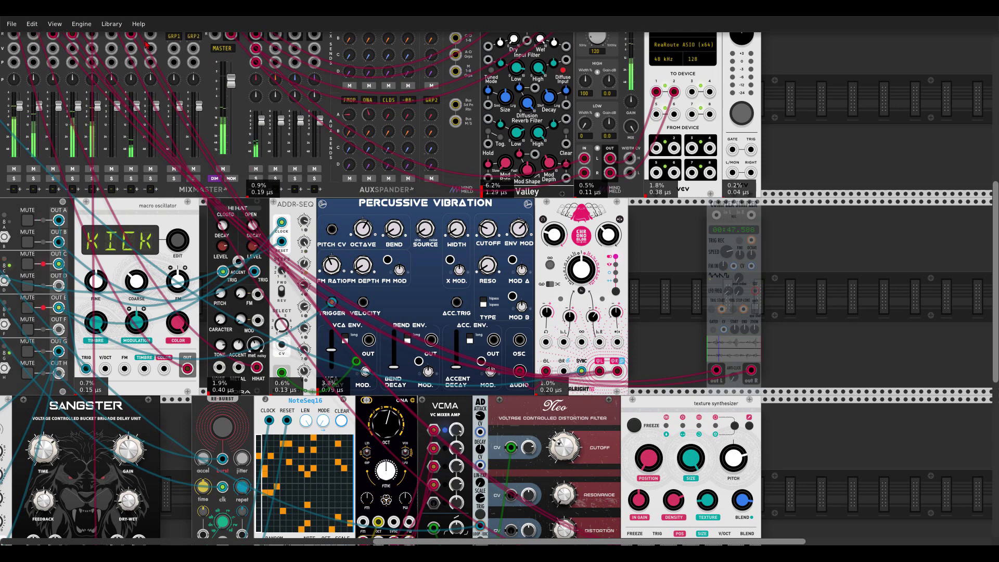
click(84, 25)
click(88, 35)
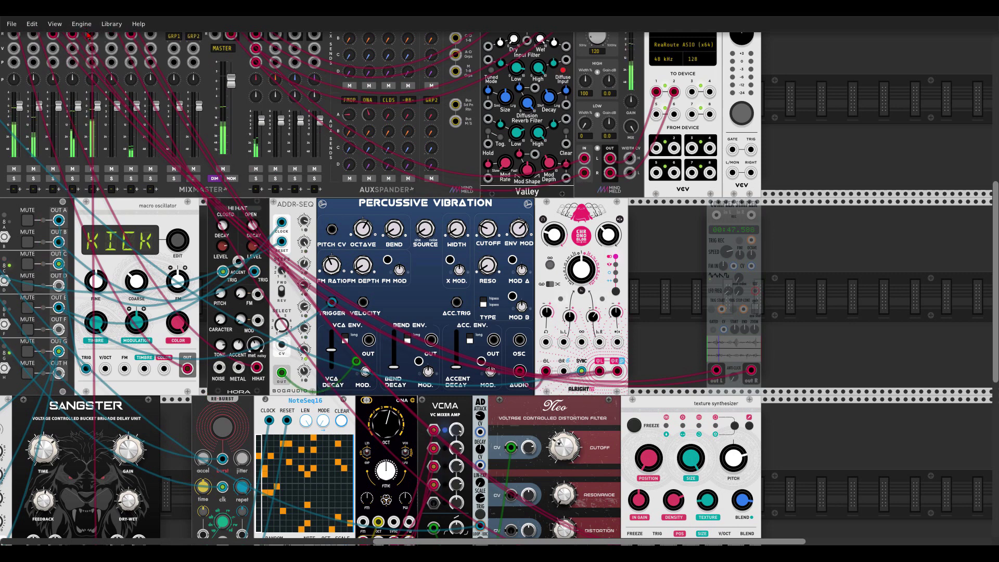
- Re-enable the Complex Simpler module, and toggle it off and on twice more
right_click(728, 210)
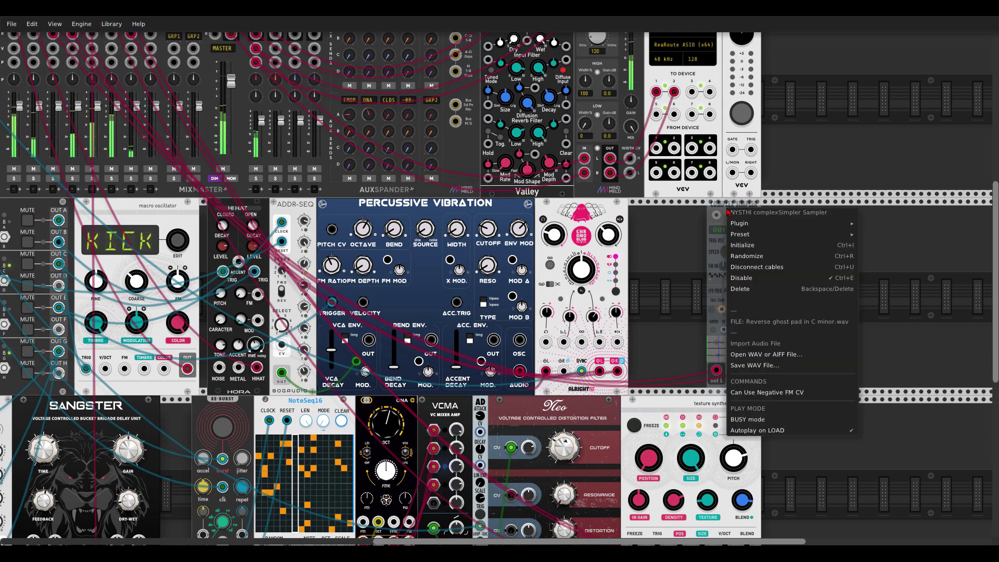
click(844, 283)
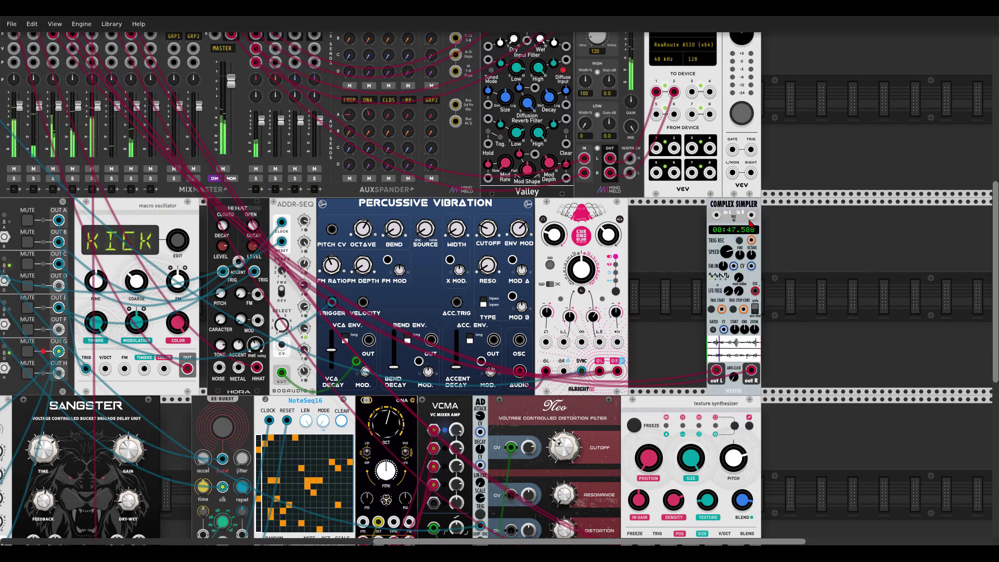
key(ctrl+e)
key(ctrl+e)
key(ctrl+e)
key(ctrl+e)
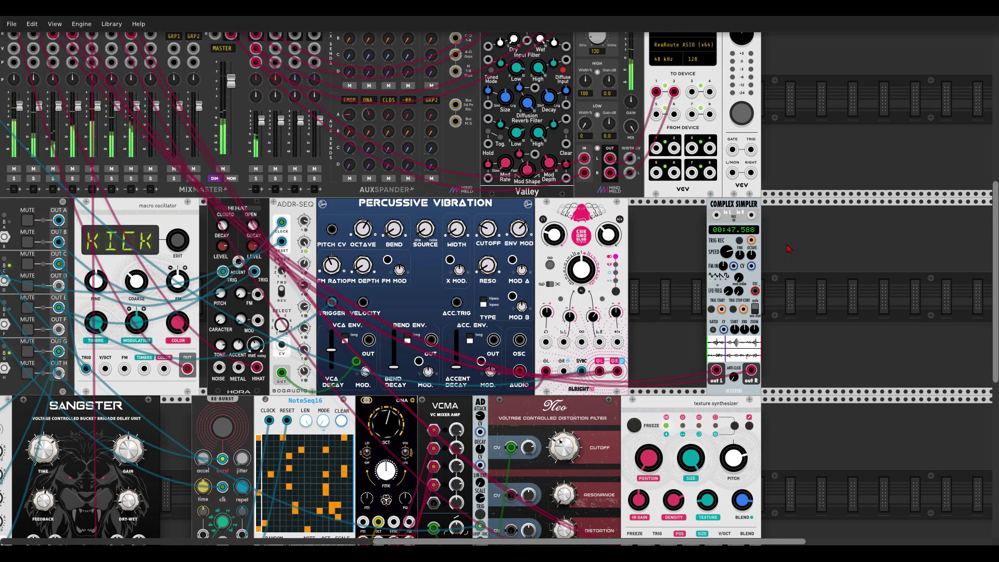
- Switch the STRIP module's group of FM-OP and Sangster modules off and on again twice
scroll(846, 305, left, 5)
scroll(846, 305, down, 2)
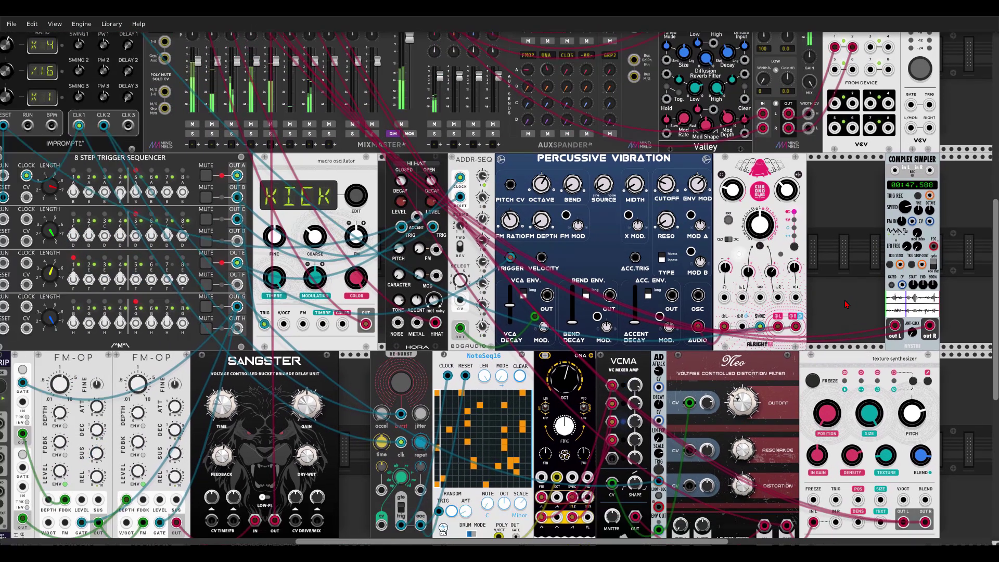
scroll(846, 304, left, 1)
scroll(846, 305, down, 1)
drag(509, 344, 619, 311)
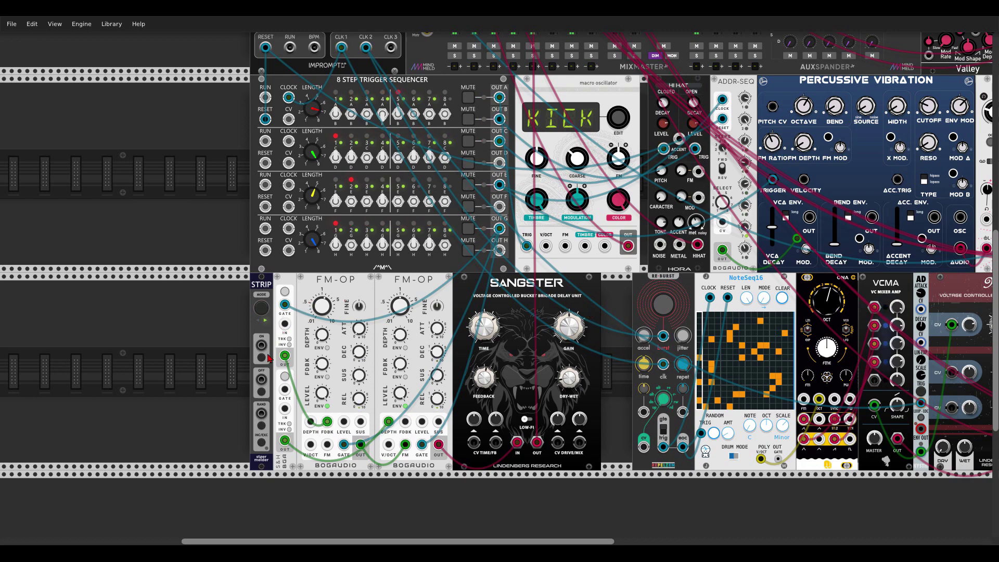
click(262, 393)
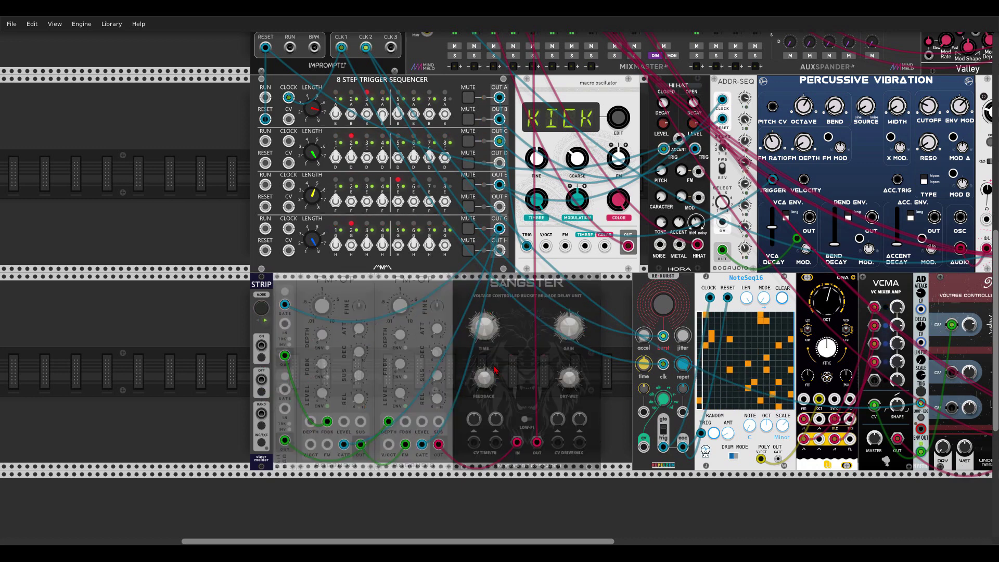
click(262, 359)
click(261, 393)
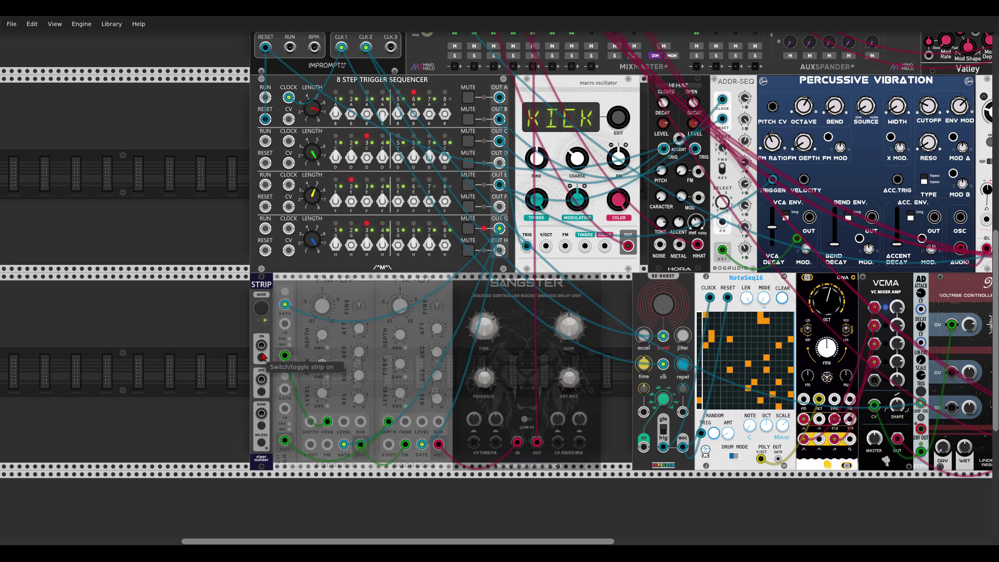
click(261, 358)
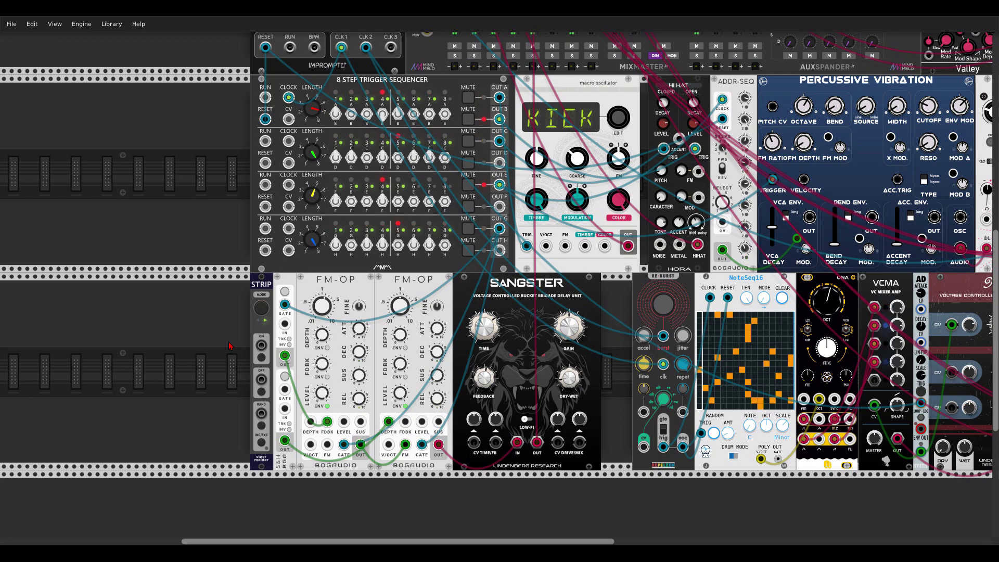
scroll(586, 321, right, 2)
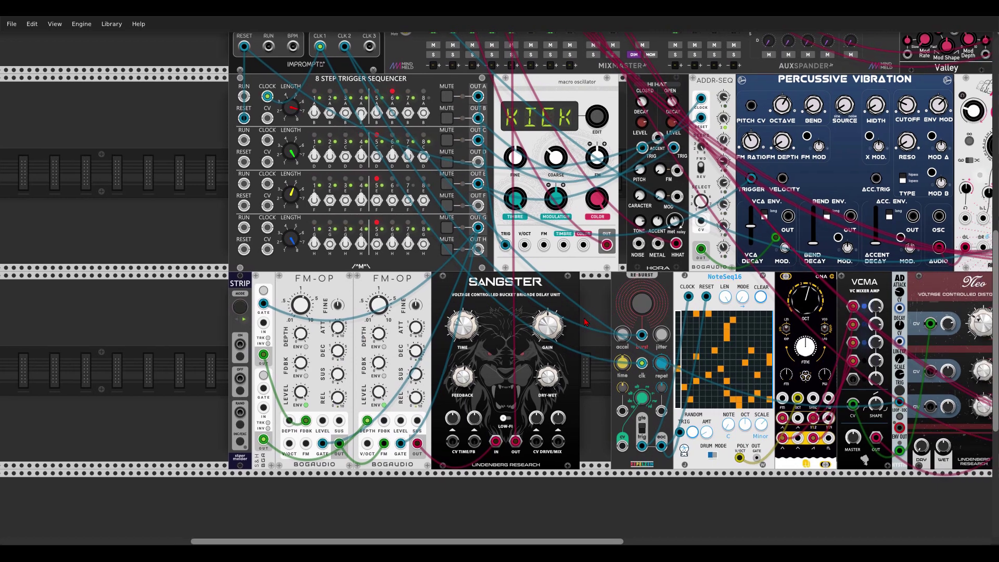
drag(585, 321, 458, 333)
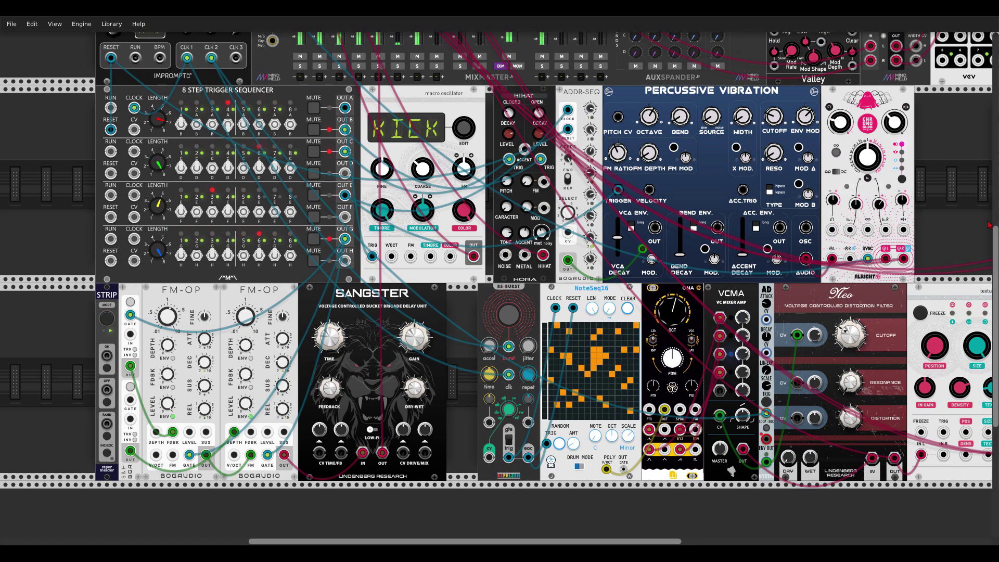
drag(963, 174, 742, 252)
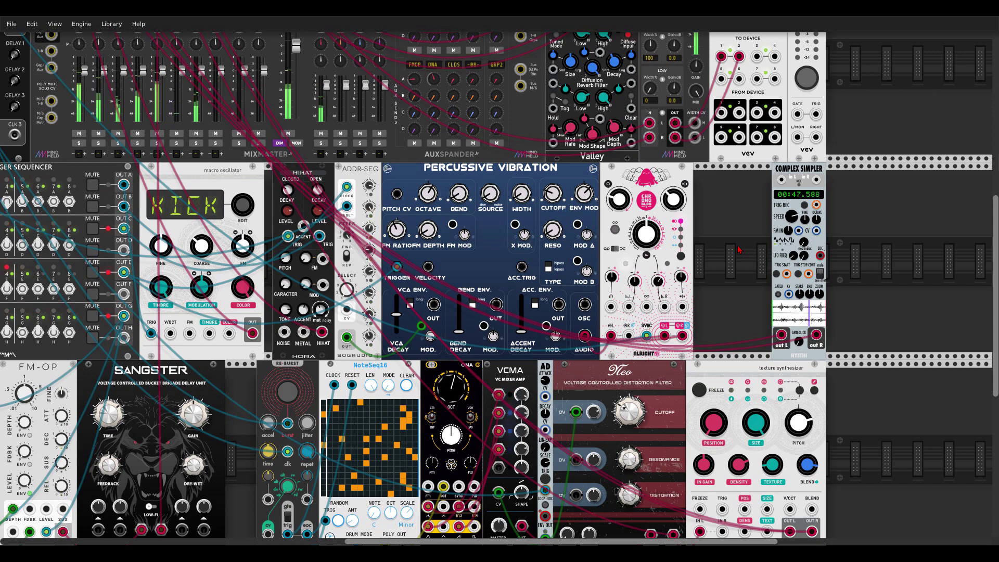
scroll(739, 250, down, 2)
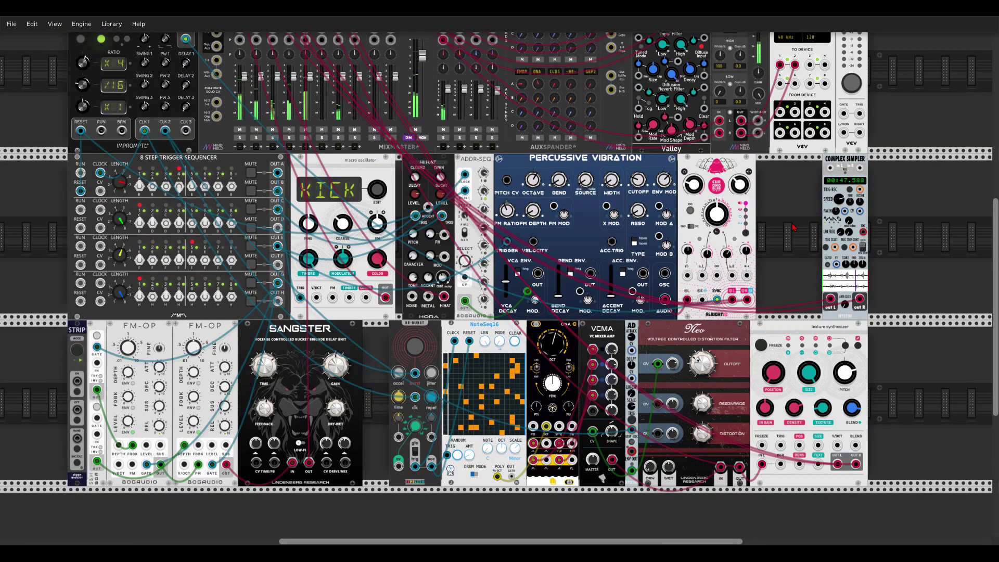
scroll(793, 228, up, 2)
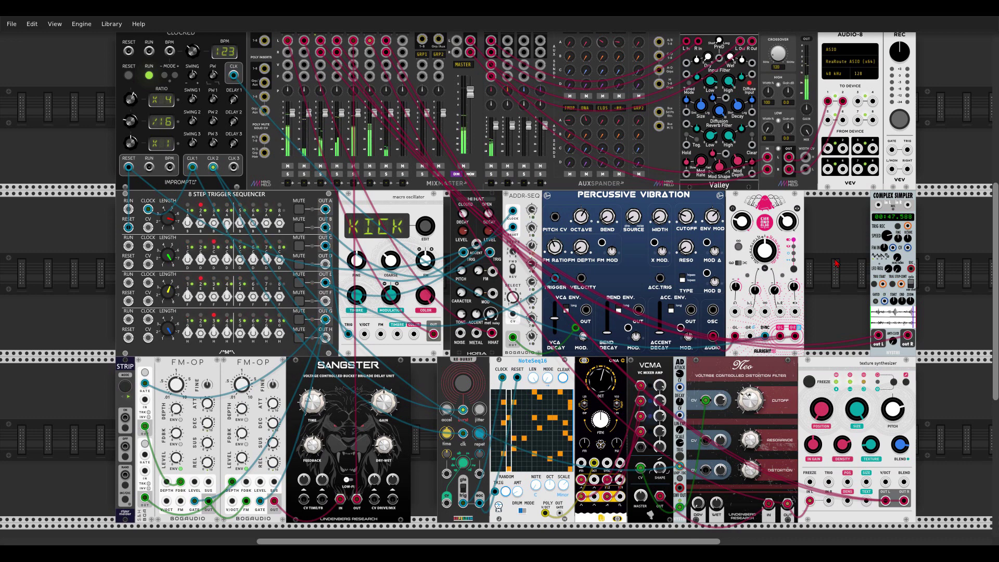
- Review the engine's thread count options, leaving 1 (lowest CPU usage) selected
click(79, 24)
mouse_move(86, 60)
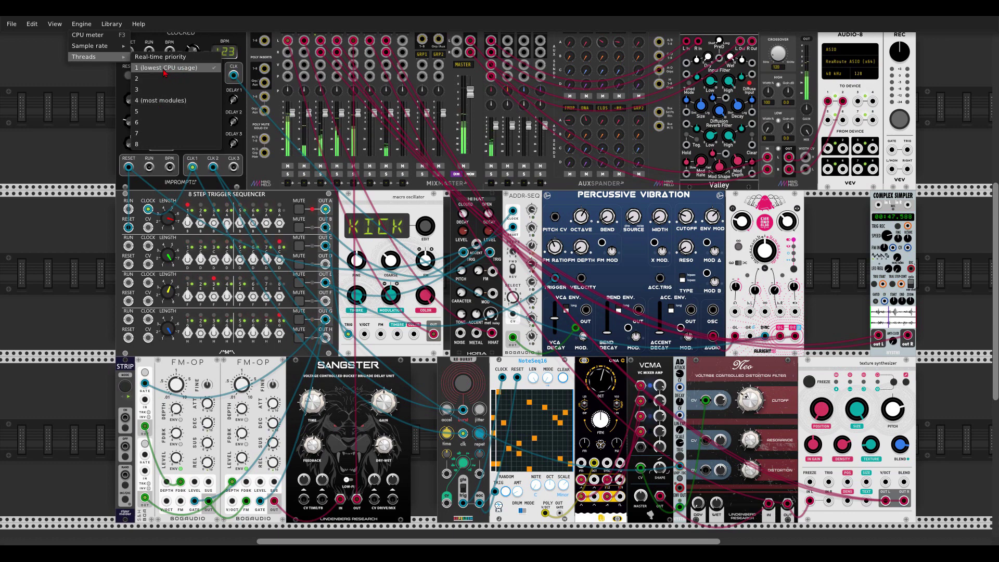
click(79, 88)
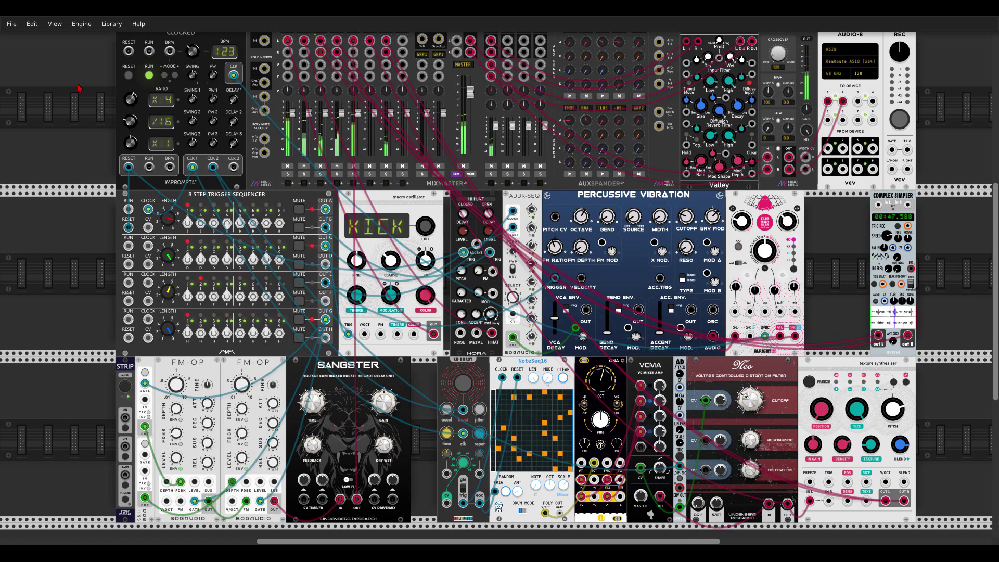
- Review the display frame rate options, leaving 60 Hz selected
click(50, 28)
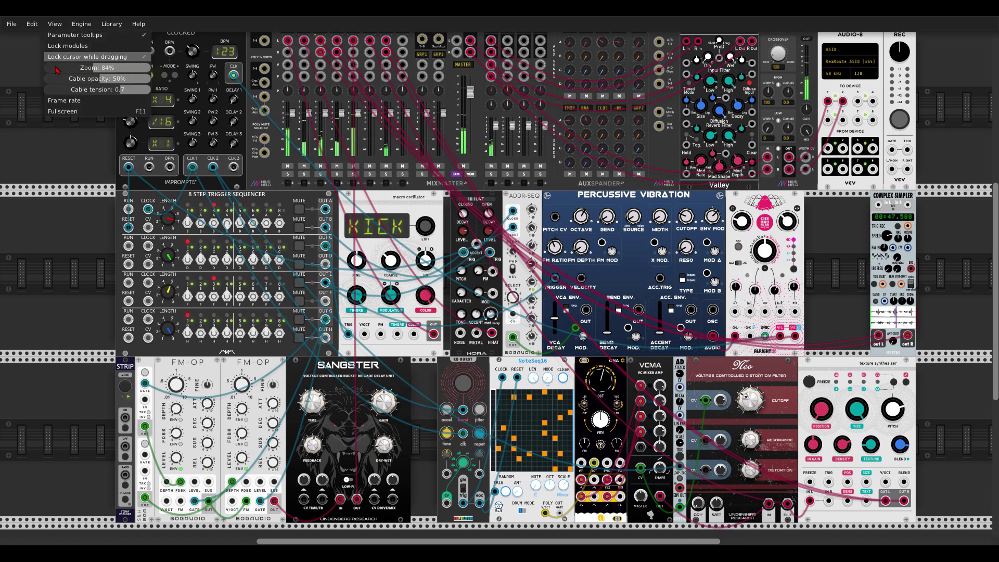
mouse_move(88, 103)
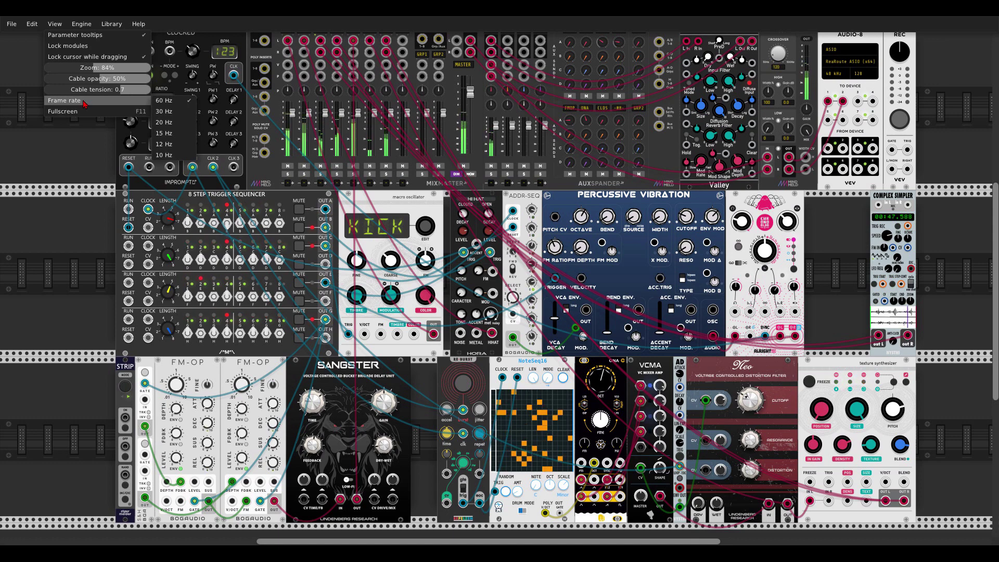
click(16, 99)
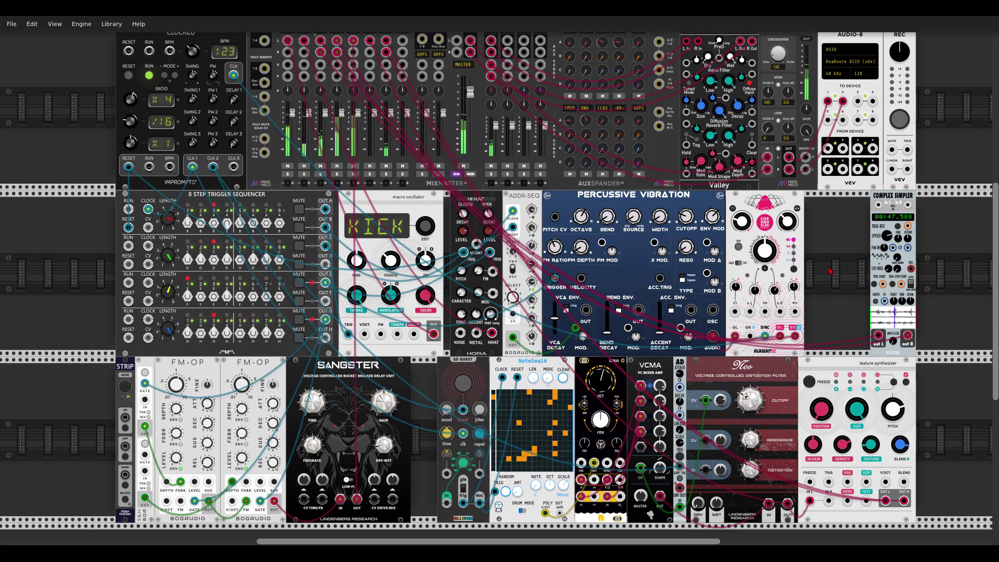
- Move the REC module slightly away from AUDIO-8 and set its recording format to MPEG-2 video (.mpg)
drag(830, 268, 822, 275)
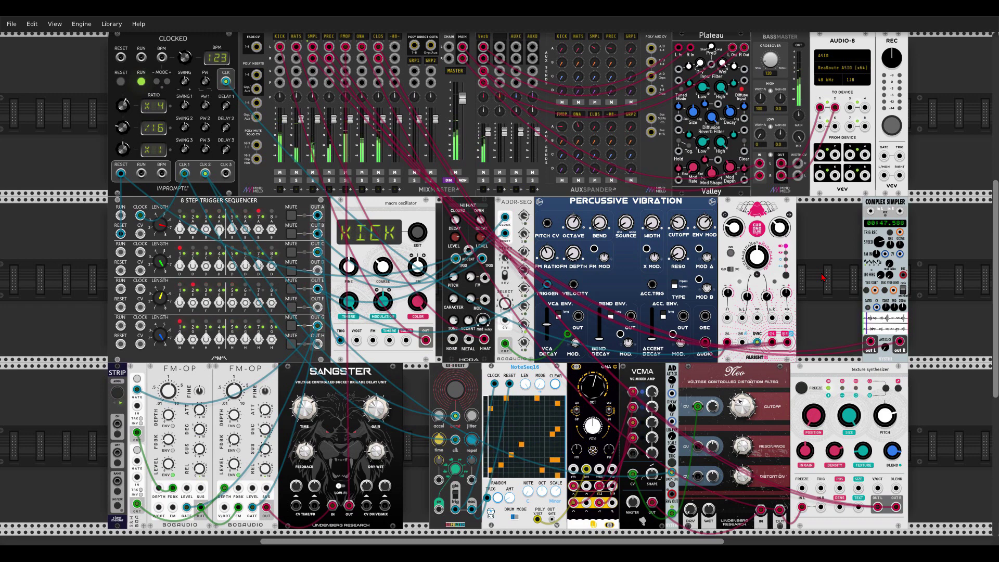
scroll(844, 166, up, 1)
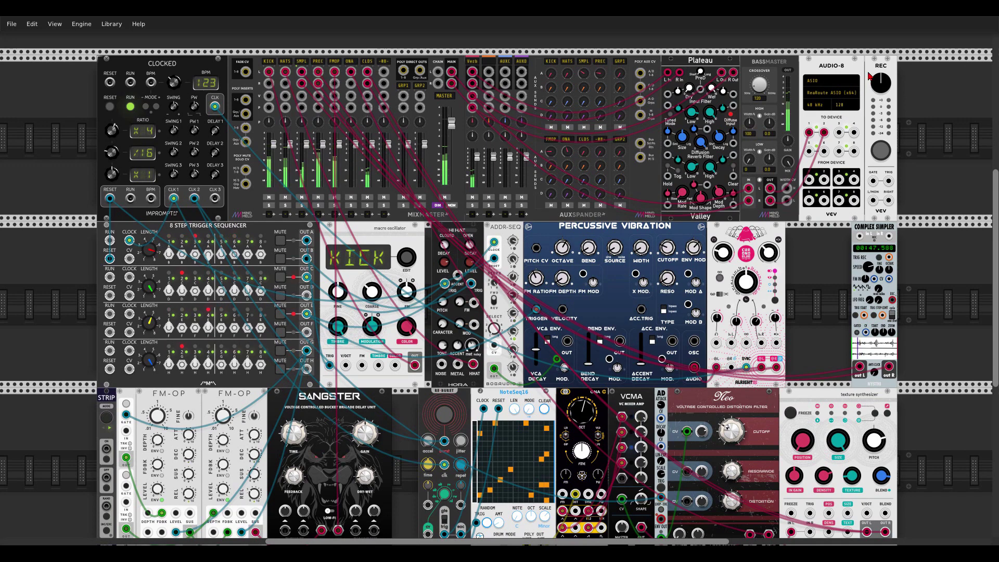
drag(870, 76, 881, 76)
right_click(903, 67)
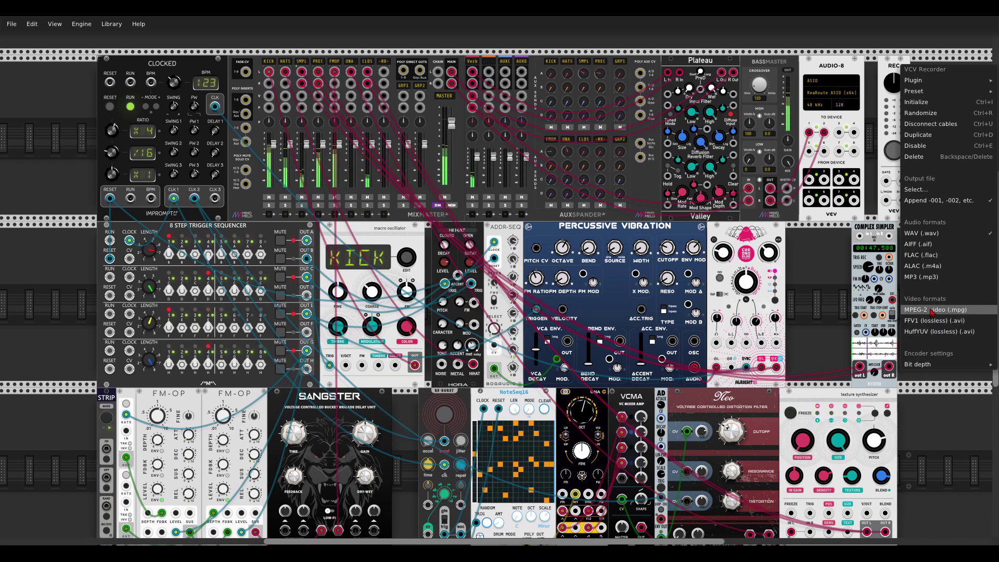
click(931, 311)
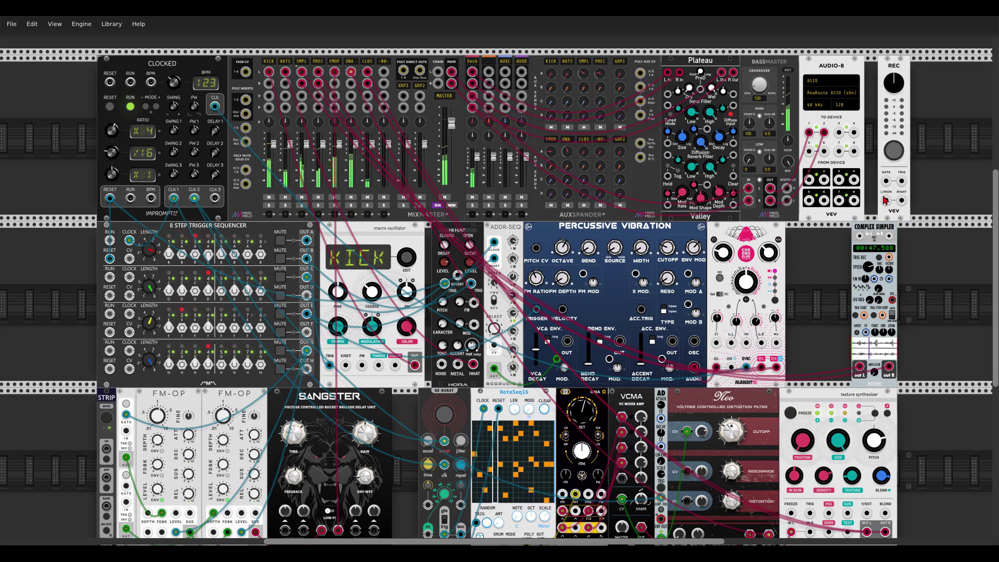